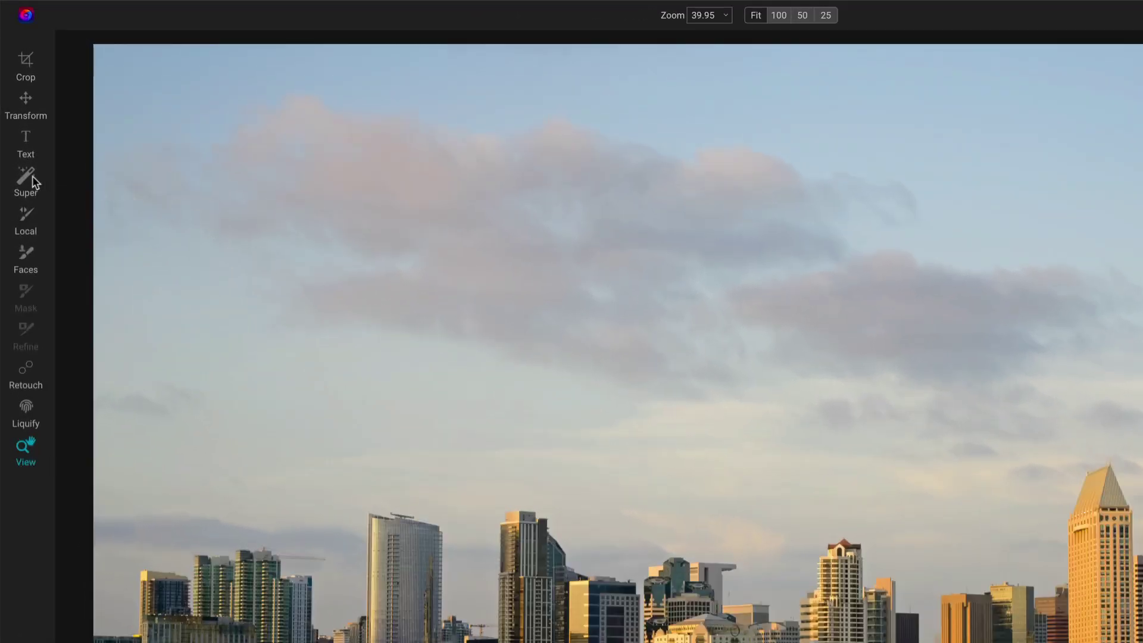
Step: Select the skyline buildings and shoreline trees with Super Select, and apply the Natural Dynamic Contrast style to them
{"action": "left_click", "coordinate": [27, 179]}
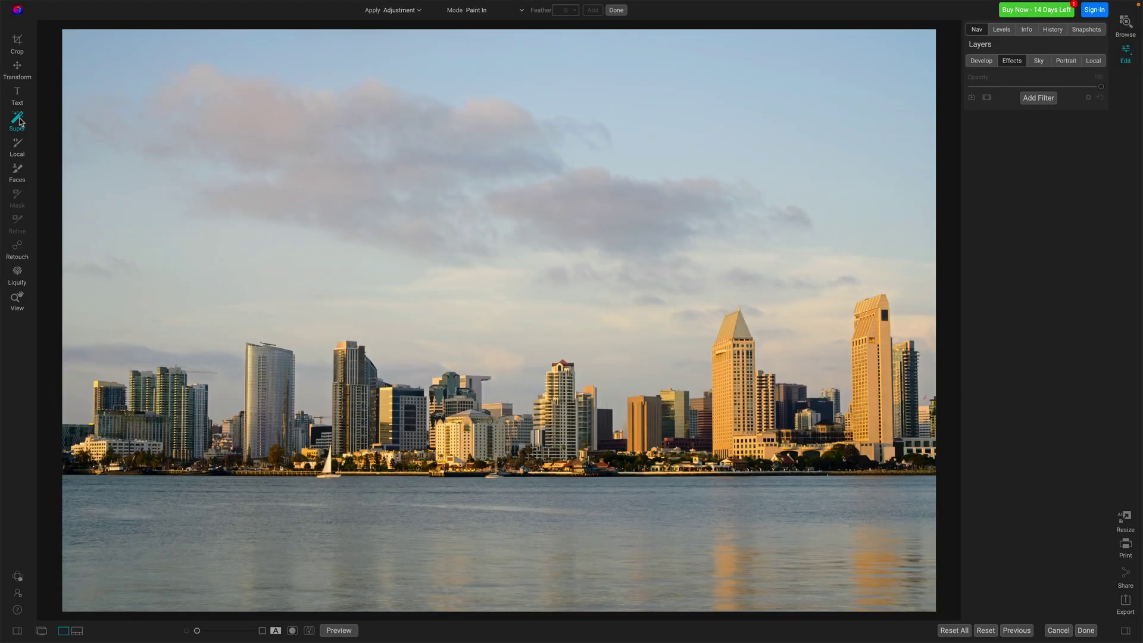
{"action": "left_click", "coordinate": [18, 119]}
{"action": "left_click", "coordinate": [468, 433]}
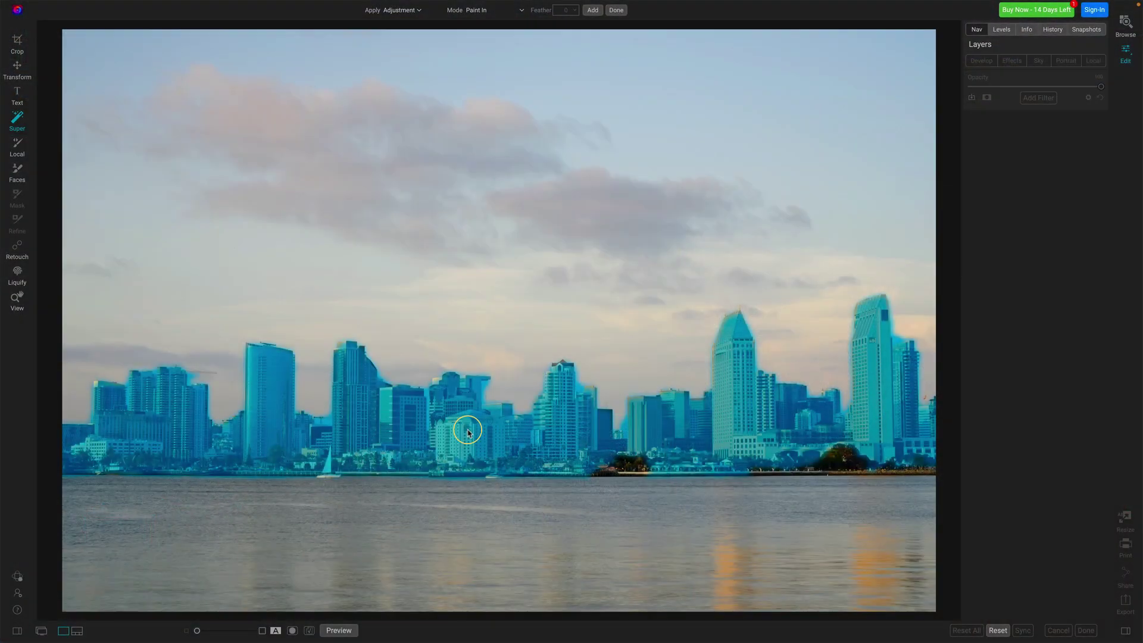
{"action": "mouse_move", "coordinate": [467, 431]}
{"action": "left_mouse_down"}
{"action": "mouse_move", "coordinate": [617, 444]}
{"action": "mouse_move", "coordinate": [625, 462]}
{"action": "left_mouse_up"}
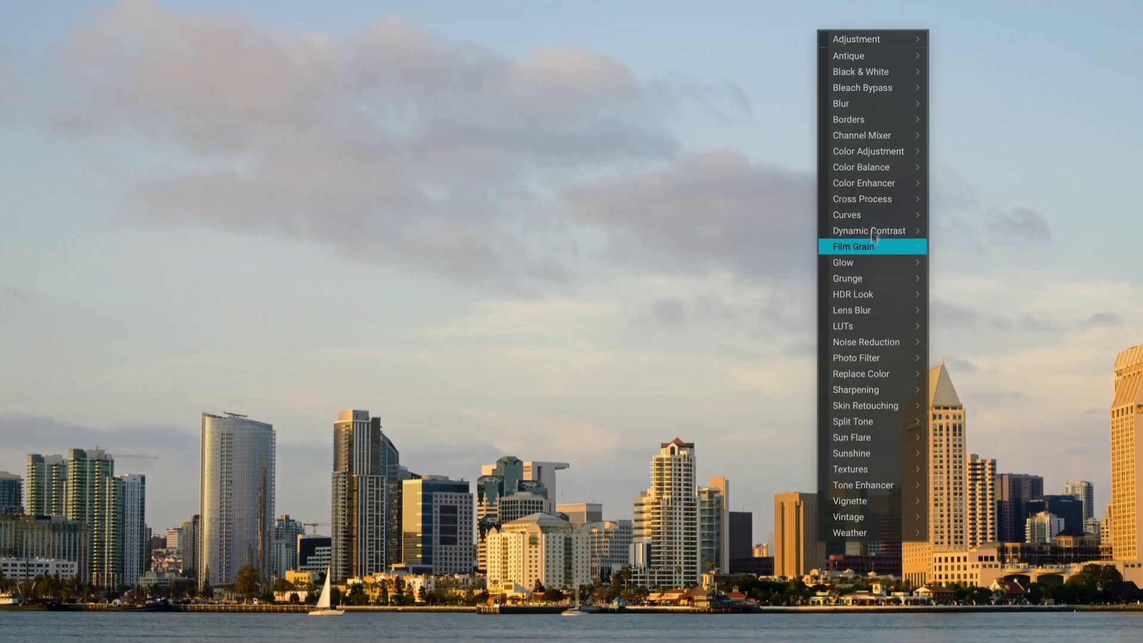
{"action": "mouse_move", "coordinate": [880, 233]}
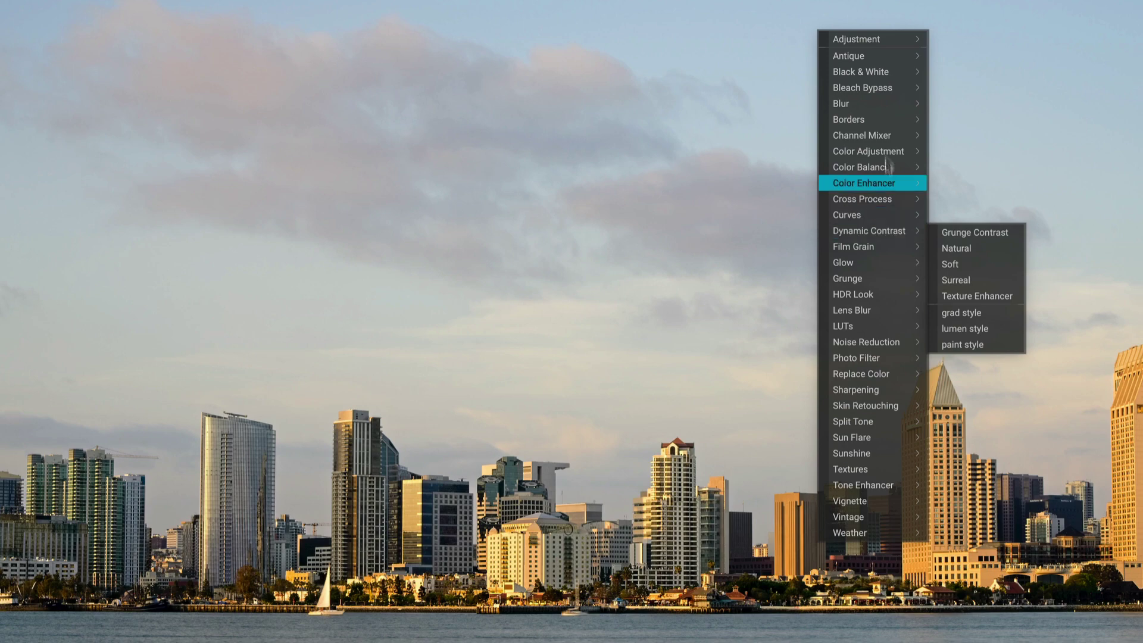
{"action": "mouse_move", "coordinate": [886, 74]}
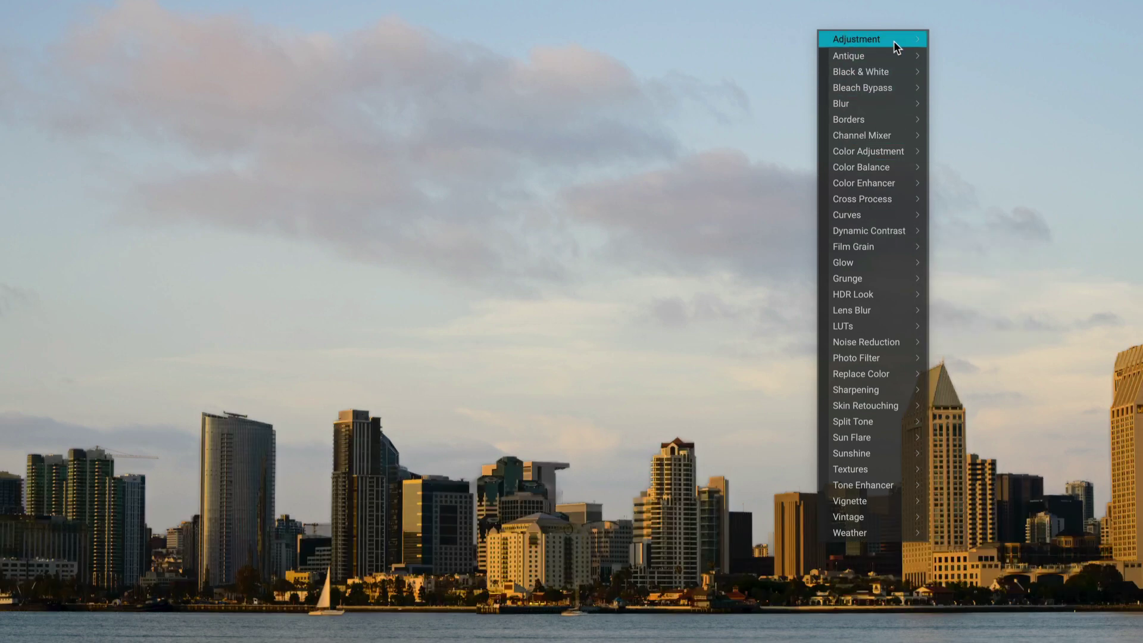
{"action": "mouse_move", "coordinate": [894, 41]}
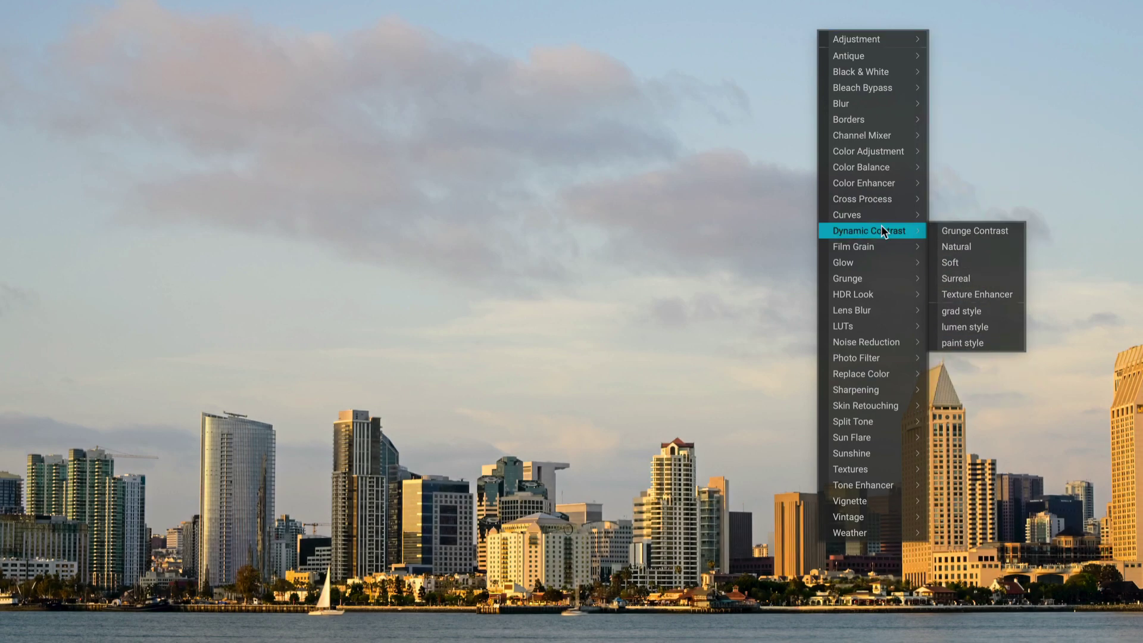
{"action": "left_click", "coordinate": [969, 246]}
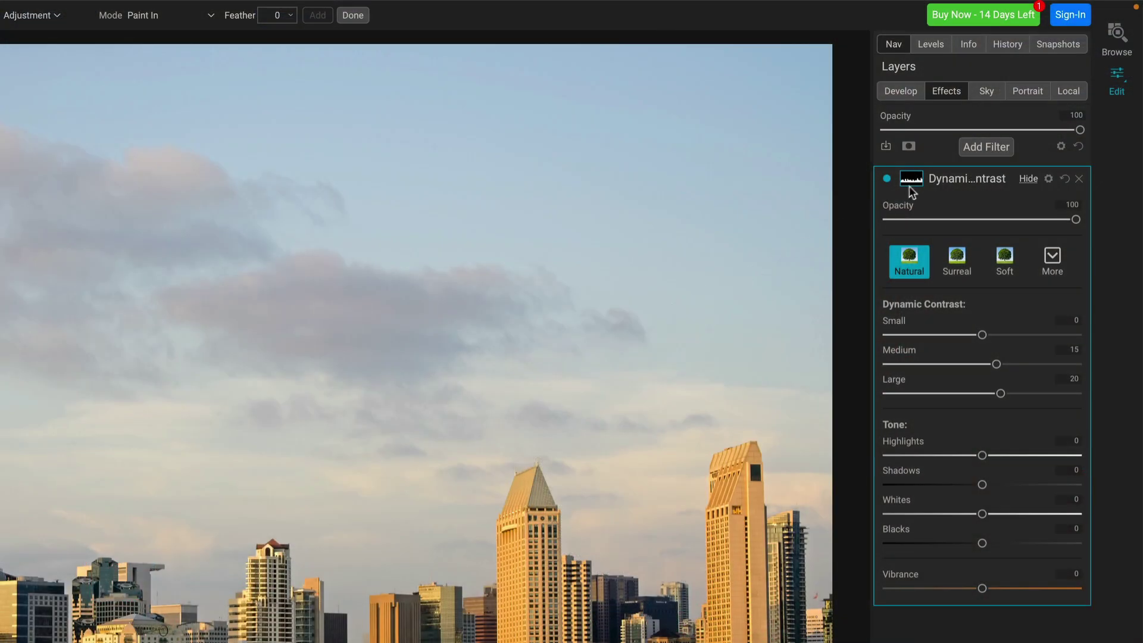
Step: View the Dynamic Contrast filter's mask over the image, return to the normal view and collapse the filter
{"action": "left_click", "coordinate": [908, 181]}
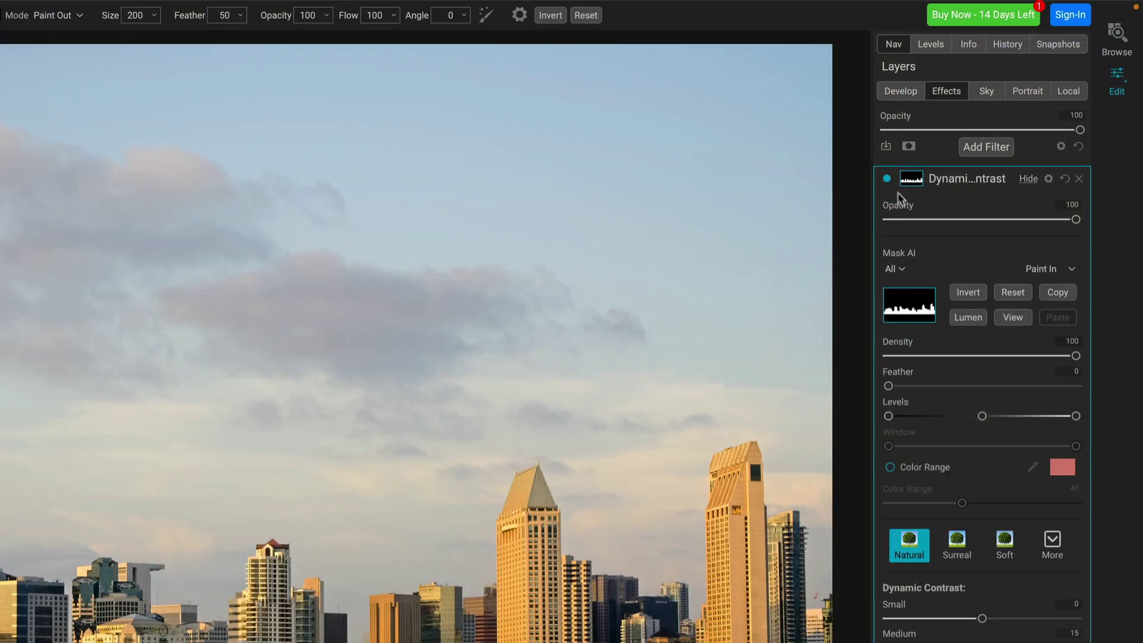
{"action": "left_click", "coordinate": [1012, 316]}
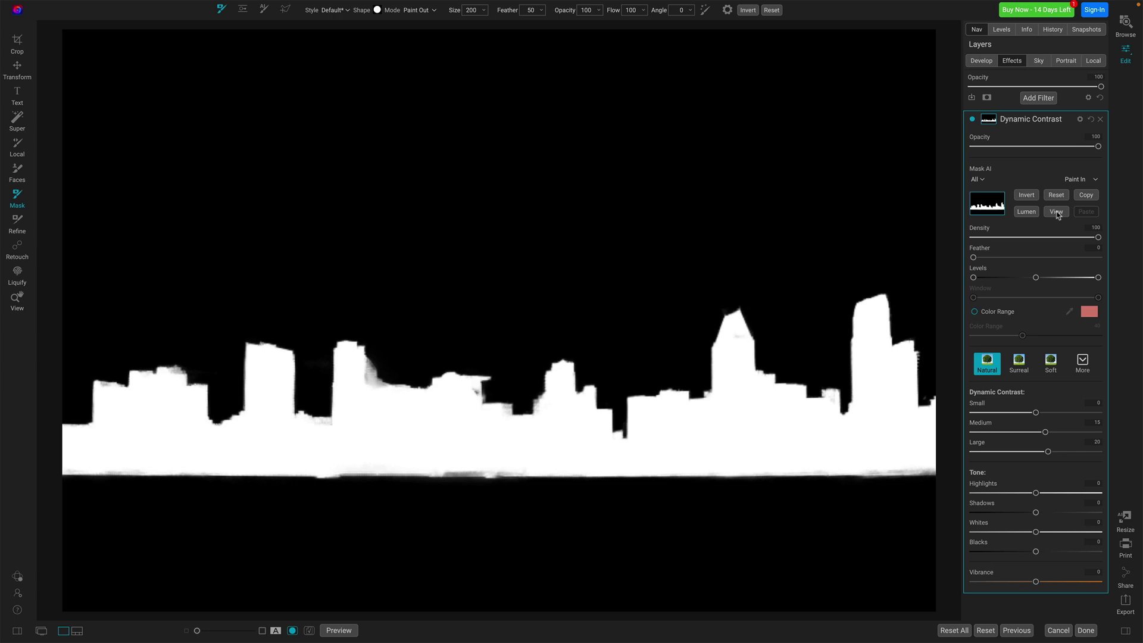
{"action": "left_click", "coordinate": [1057, 213]}
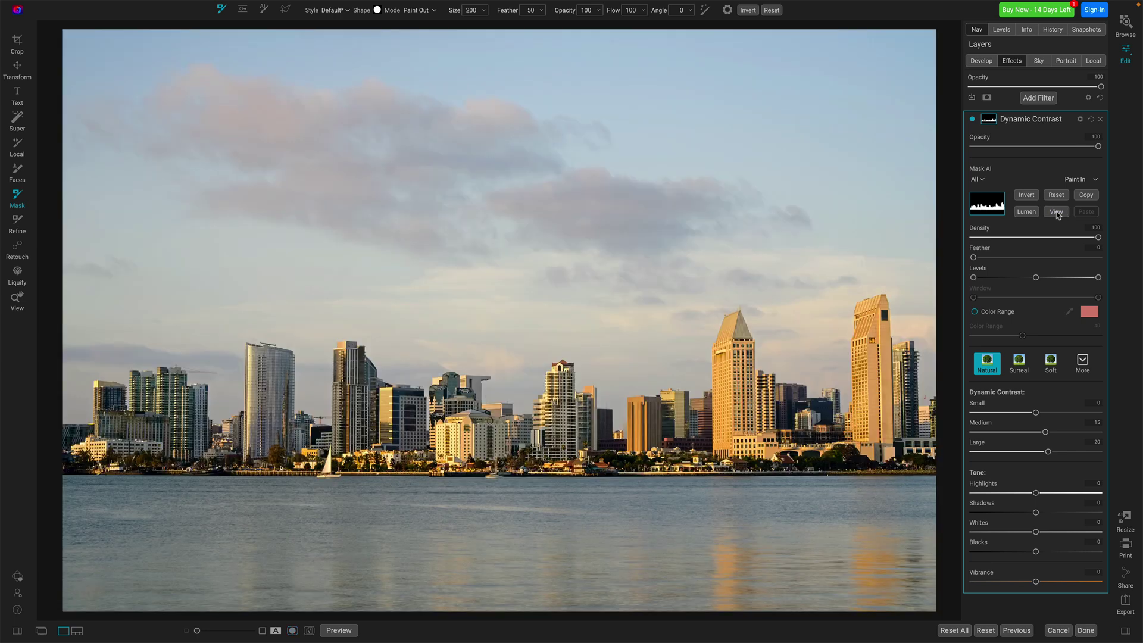
{"action": "left_click", "coordinate": [1064, 122]}
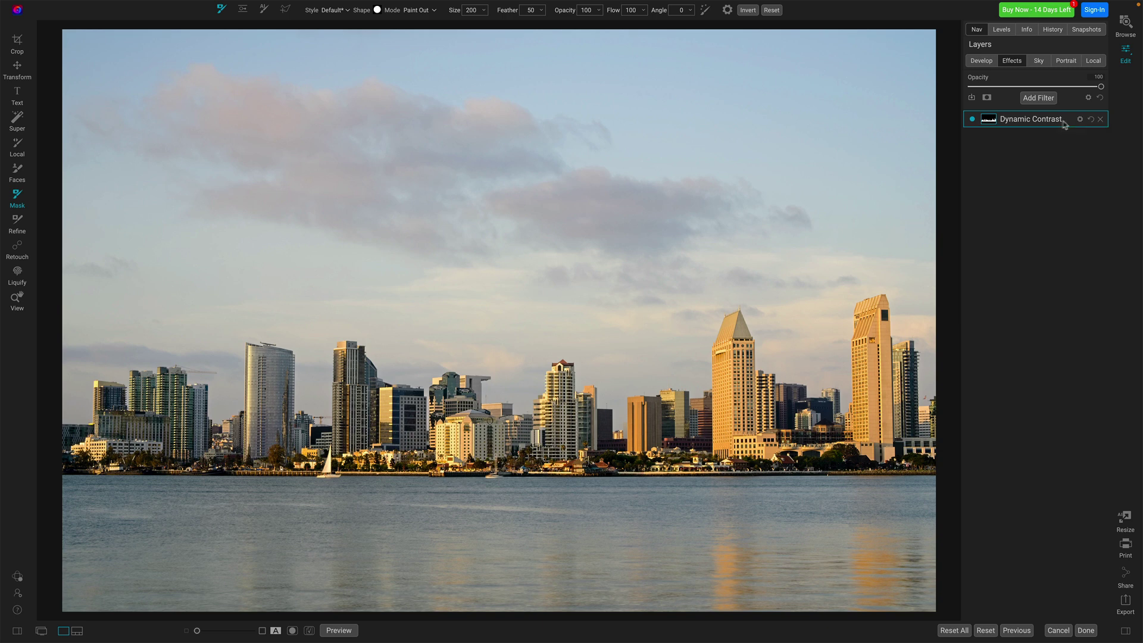
Step: Select the sky with Super Select and apply the Cooler adjustment to it
{"action": "left_click", "coordinate": [20, 119]}
{"action": "left_click", "coordinate": [417, 149]}
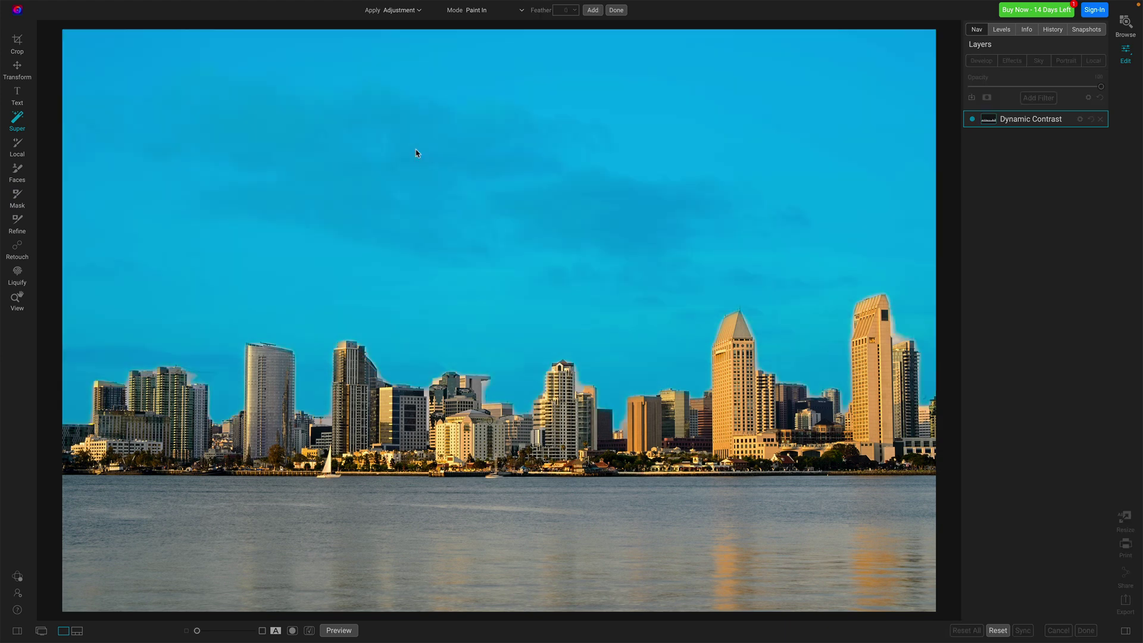
{"action": "left_click", "coordinate": [418, 11]}
{"action": "mouse_move", "coordinate": [414, 23]}
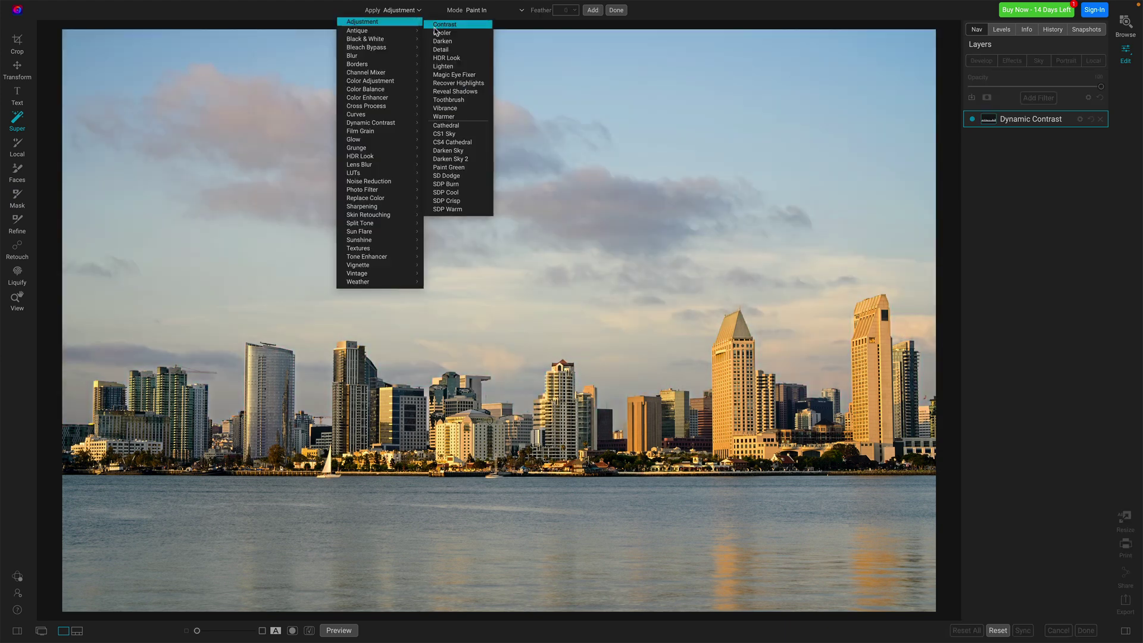
{"action": "left_click", "coordinate": [440, 33]}
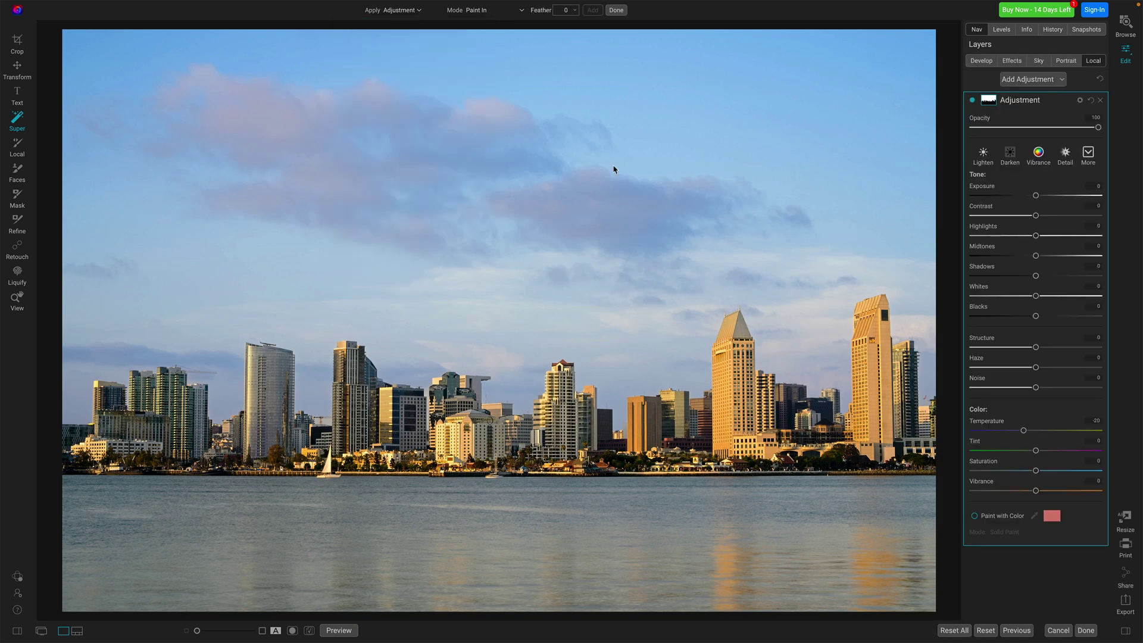
Step: Check the sky adjustment's mask, and set its Temperature to -12
{"action": "left_click", "coordinate": [989, 101]}
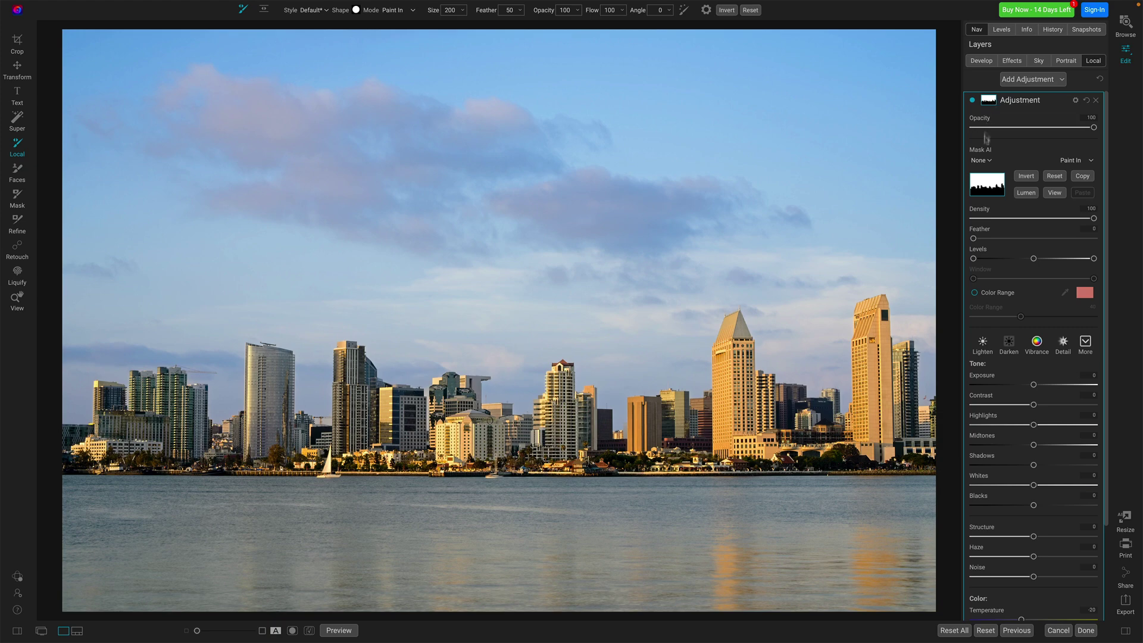
{"action": "left_click", "coordinate": [1053, 193]}
{"action": "left_click", "coordinate": [1053, 192]}
{"action": "left_click", "coordinate": [988, 100]}
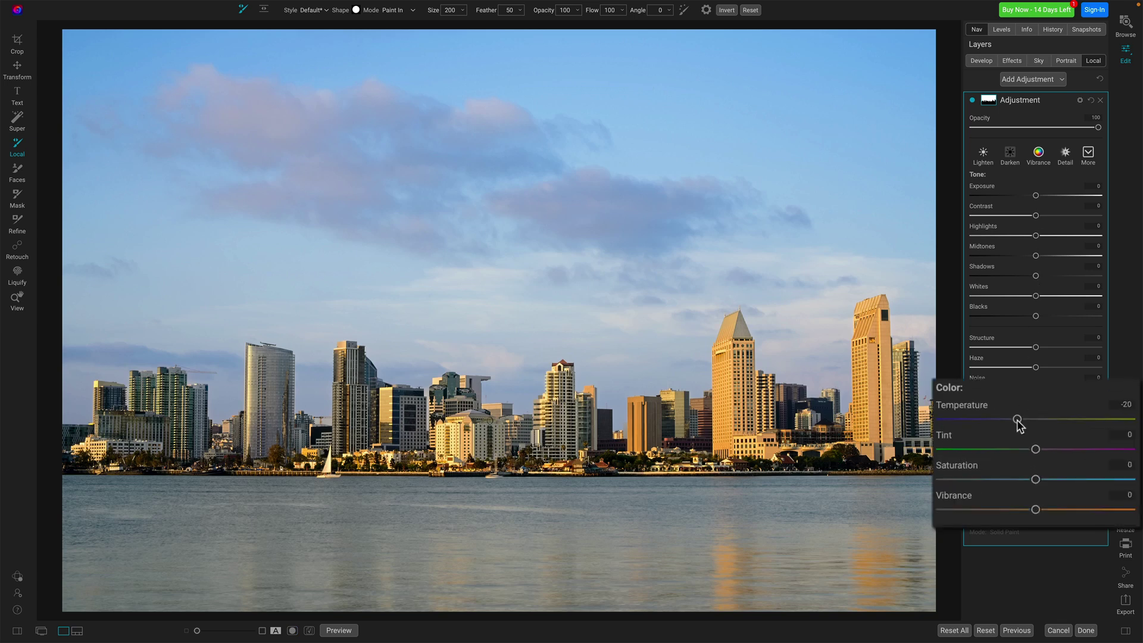
{"action": "left_click_drag", "start_coordinate": [1018, 421], "coordinate": [1023, 423]}
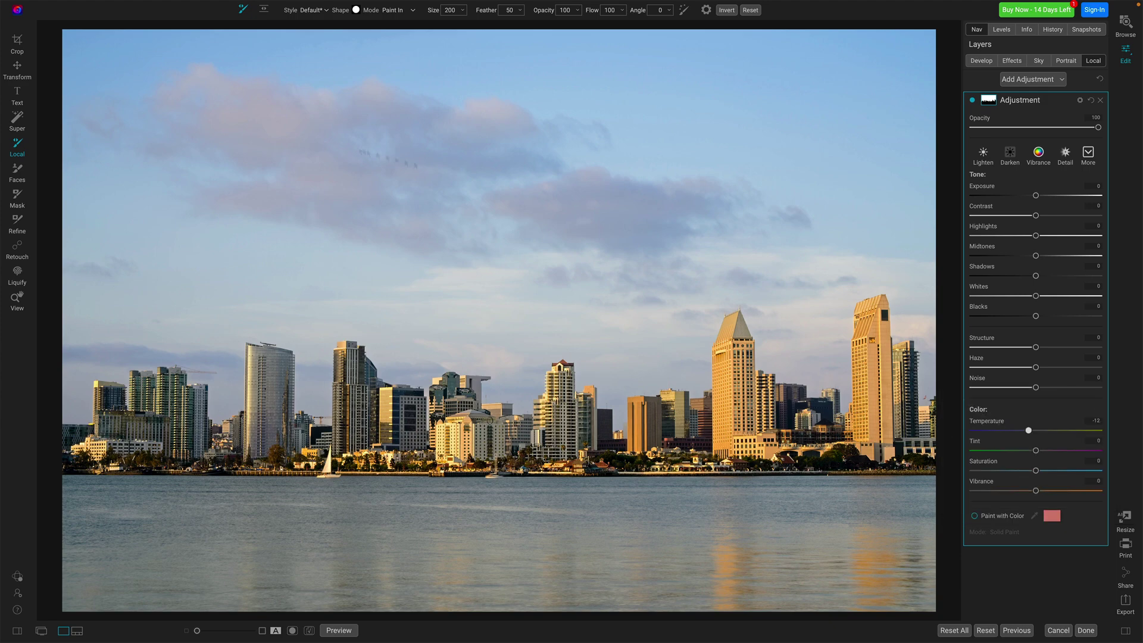
Step: Select the water with Super Select and apply the Sky style of Color Adjustment to it
{"action": "left_click", "coordinate": [13, 121]}
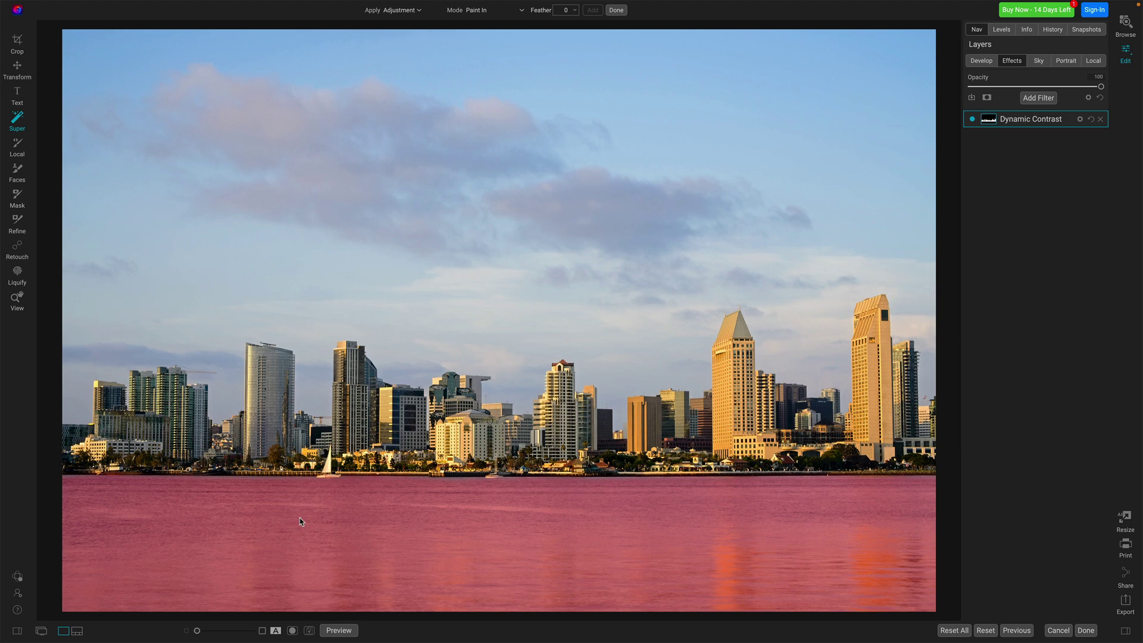
{"action": "left_click", "coordinate": [325, 506]}
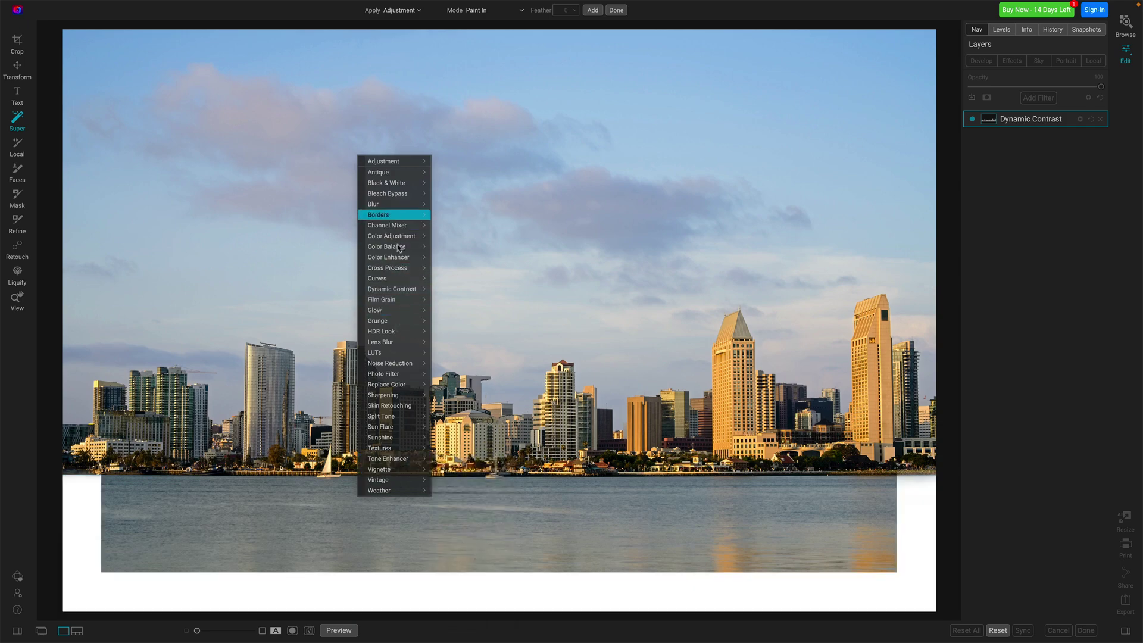
{"action": "mouse_move", "coordinate": [399, 259]}
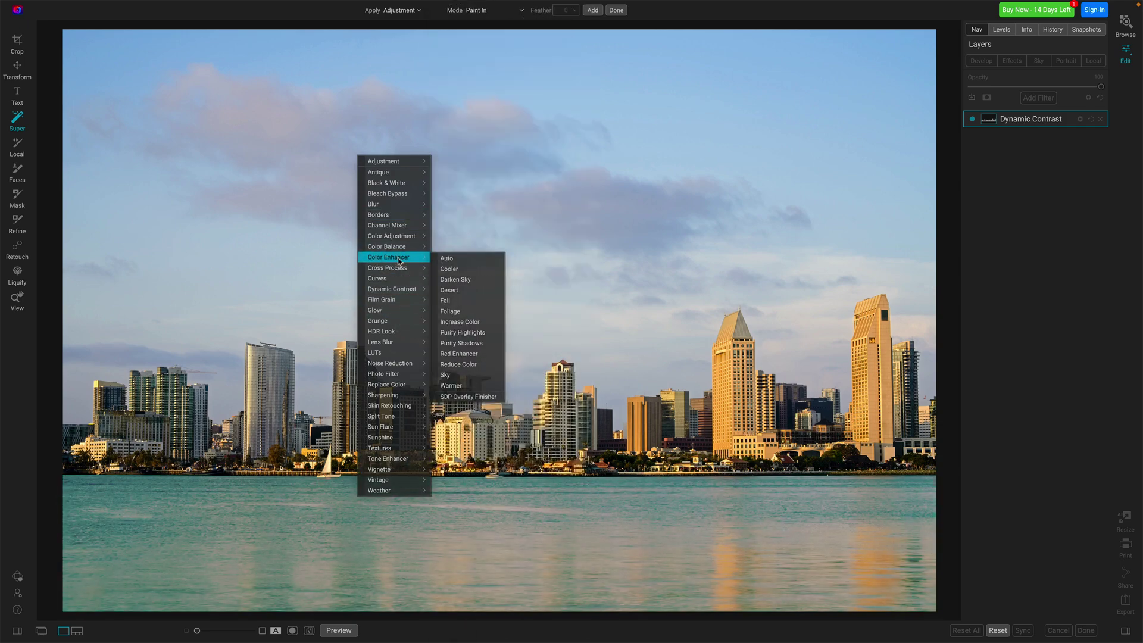
{"action": "mouse_move", "coordinate": [397, 236]}
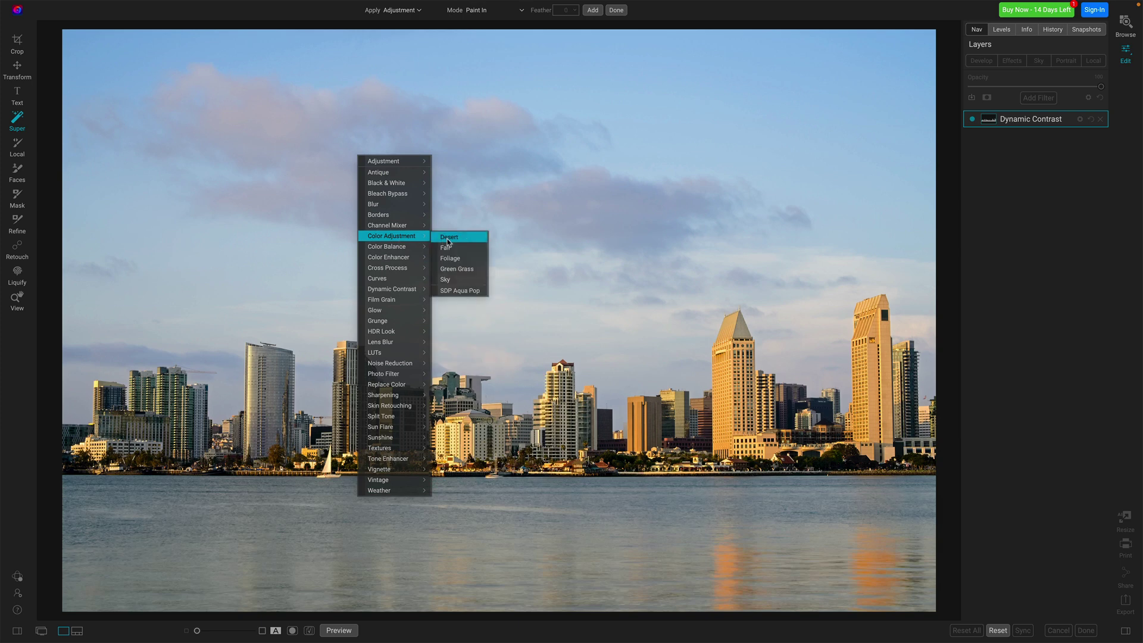
{"action": "left_click", "coordinate": [451, 280]}
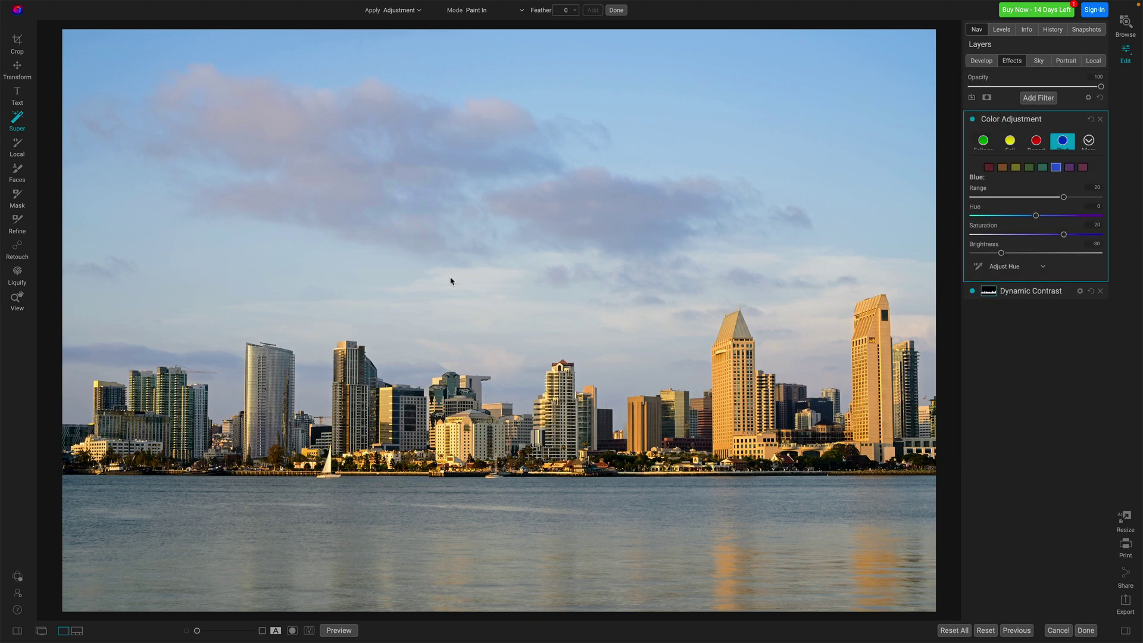
Step: Toggle the Color Adjustment filter off and on to compare its effect on the water
{"action": "left_click", "coordinate": [971, 119]}
{"action": "left_click", "coordinate": [972, 119]}
{"action": "left_click", "coordinate": [973, 120]}
{"action": "left_click", "coordinate": [972, 120]}
{"action": "left_click", "coordinate": [972, 119]}
{"action": "left_click", "coordinate": [973, 119]}
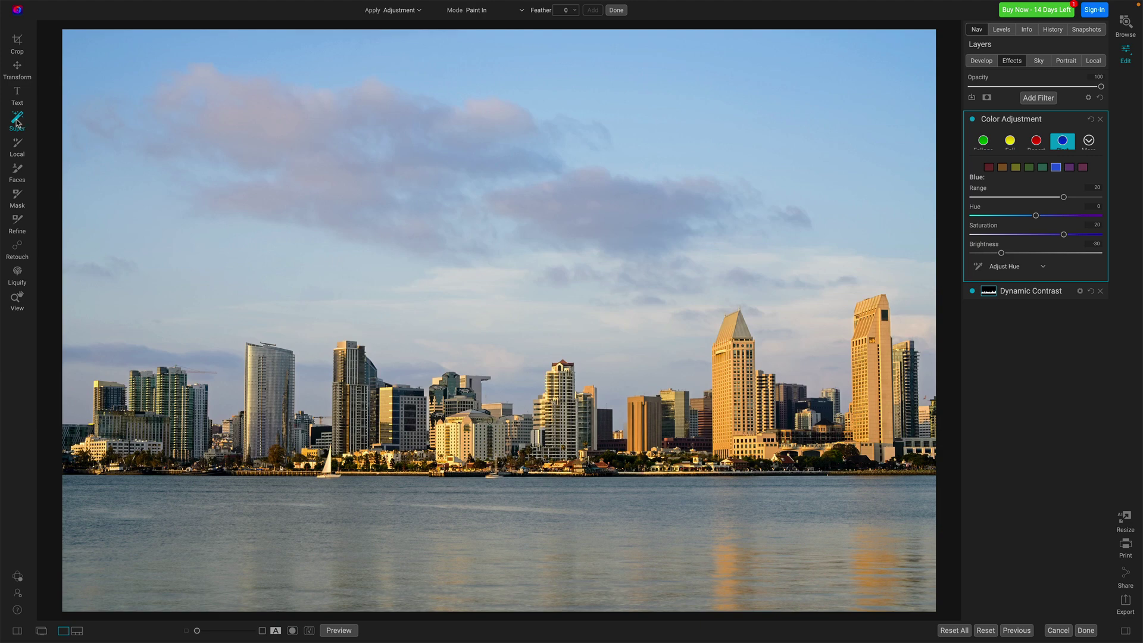
Step: Delete the Color Adjustment and Dynamic Contrast filters and the local sky adjustment, and return to the effects
{"action": "left_click", "coordinate": [17, 119]}
{"action": "left_click", "coordinate": [1101, 120]}
{"action": "left_click", "coordinate": [1100, 119]}
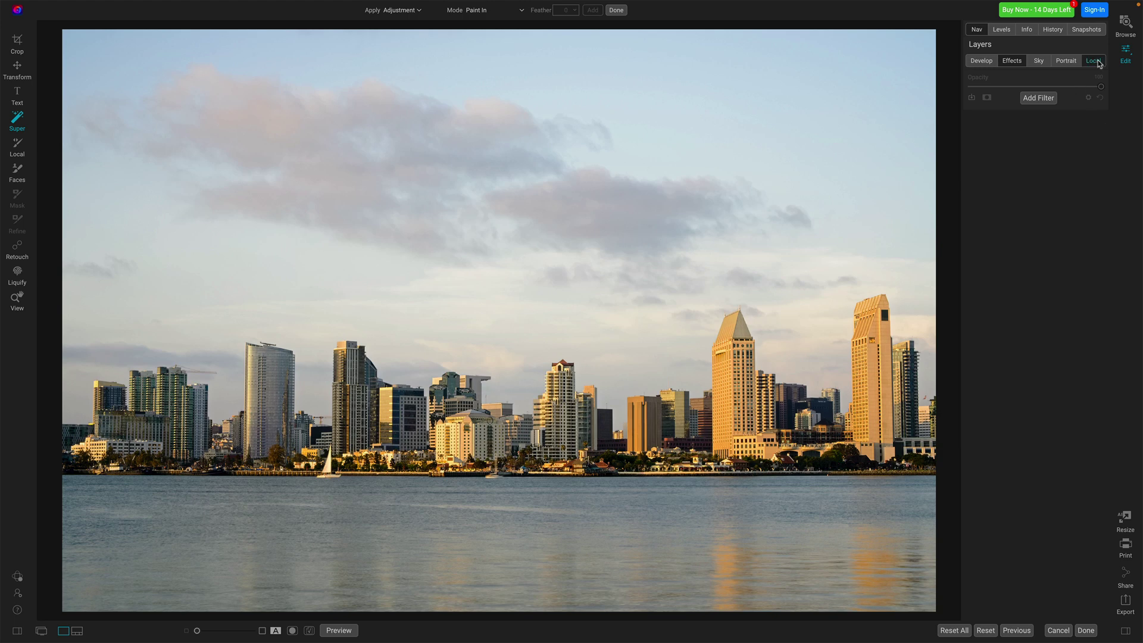
{"action": "left_click", "coordinate": [1101, 101]}
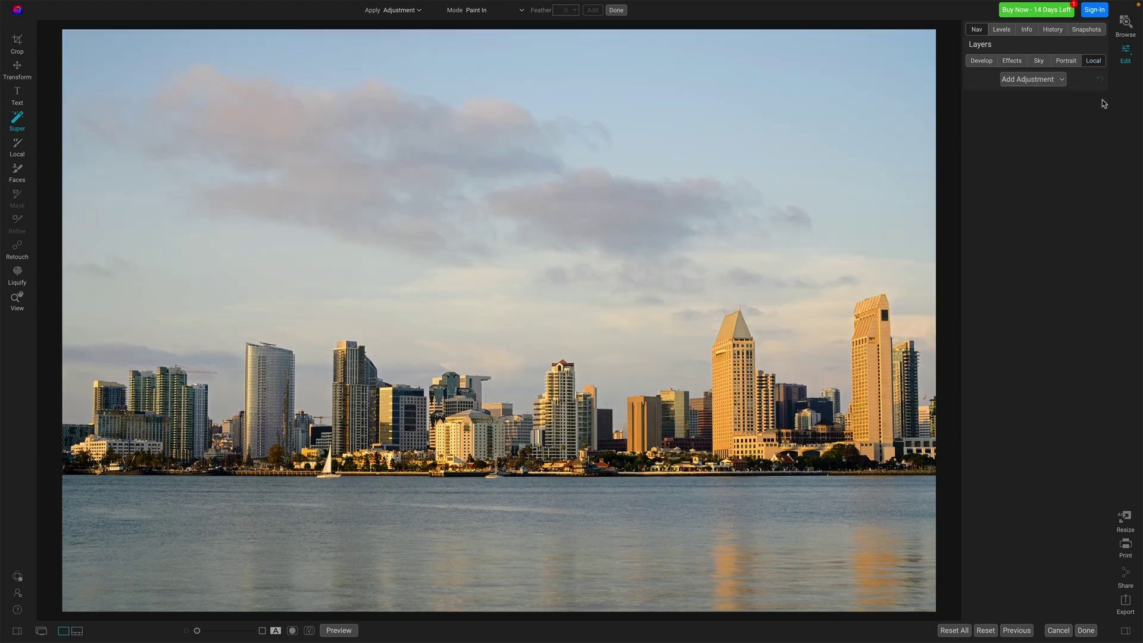
{"action": "left_click", "coordinate": [1006, 62]}
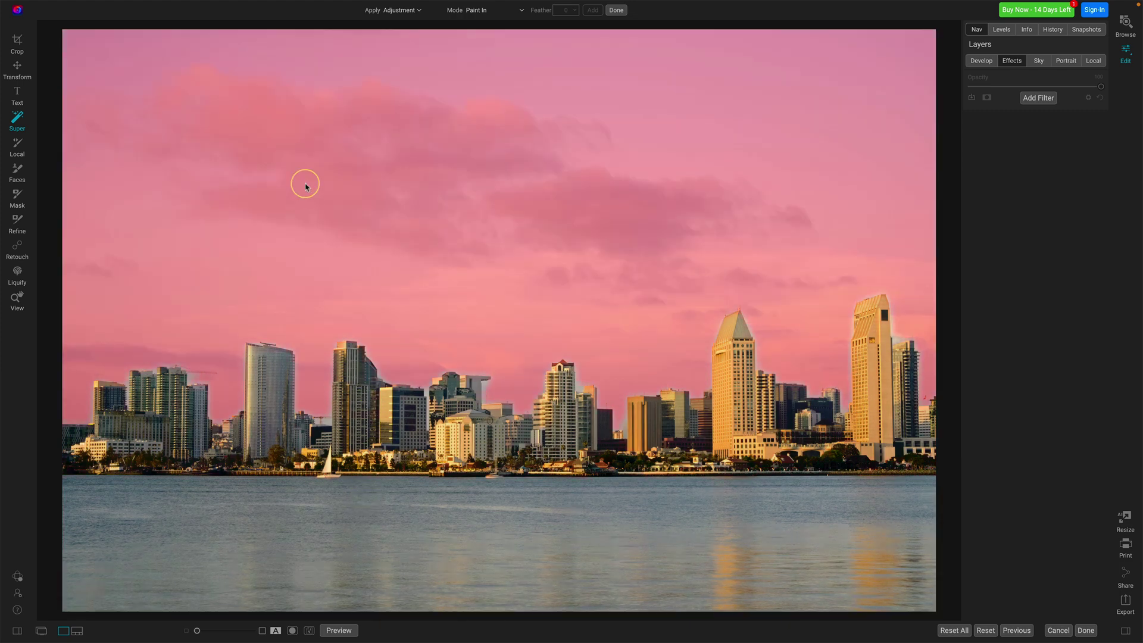
Step: Select the sky and apply the Cooler adjustment to it
{"action": "left_click", "coordinate": [305, 187]}
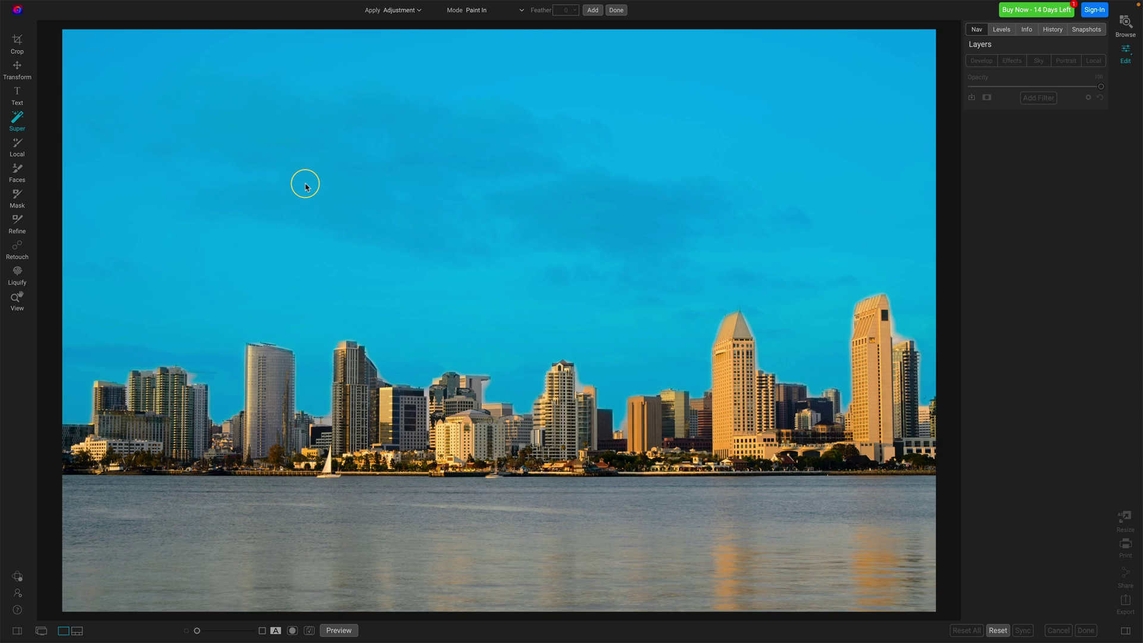
{"action": "right_click", "coordinate": [305, 186]}
{"action": "mouse_move", "coordinate": [357, 190]}
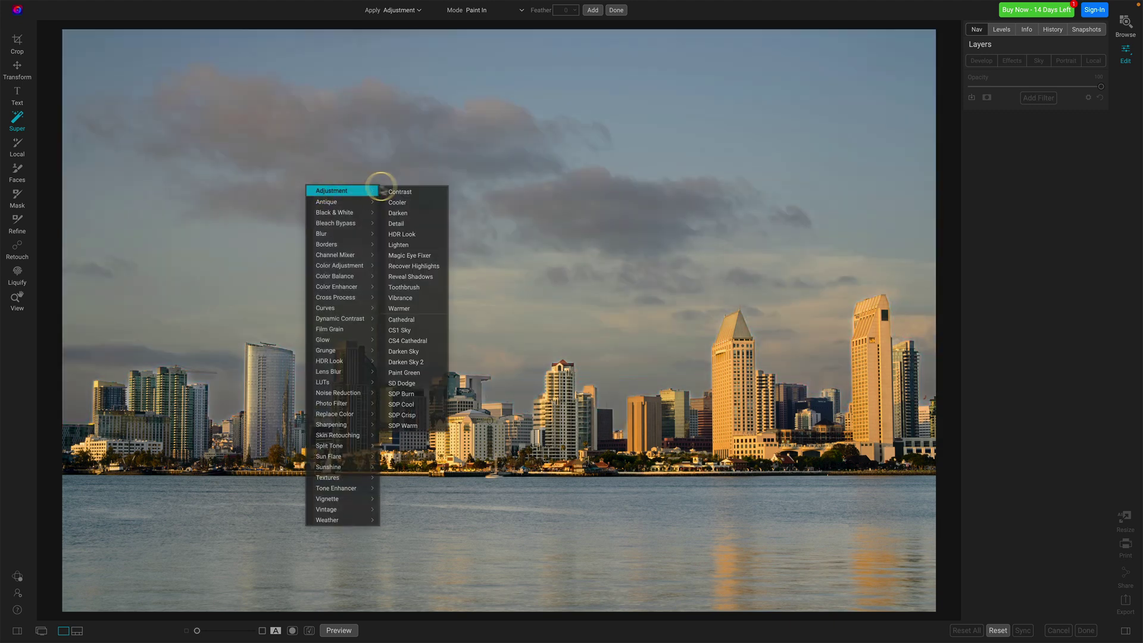
{"action": "left_click", "coordinate": [395, 202]}
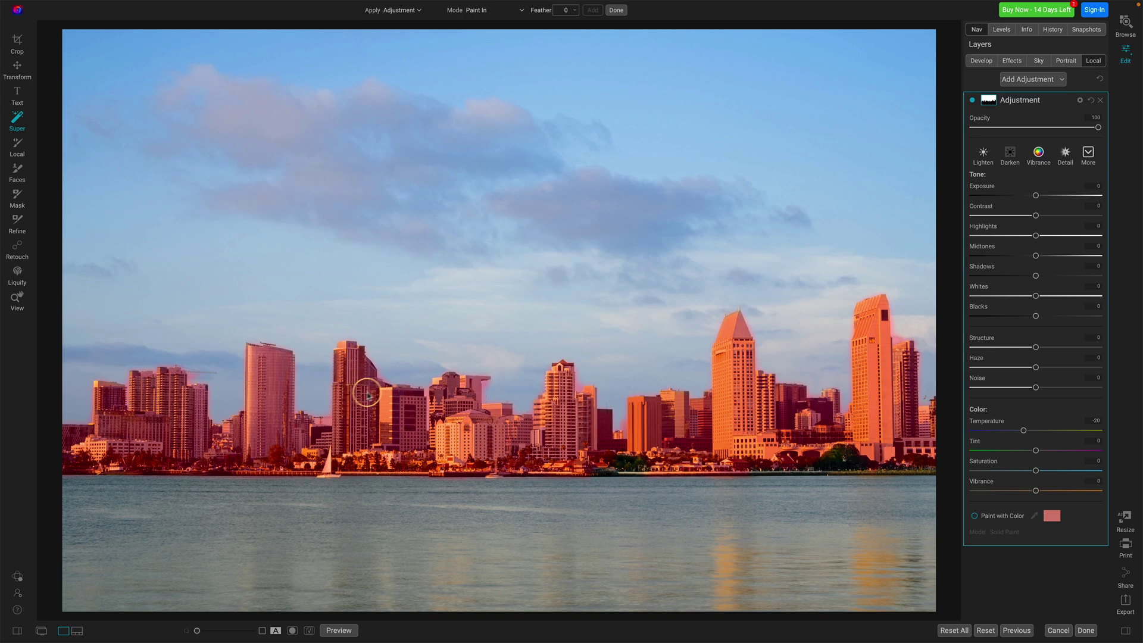
Step: Select the skyline buildings together with the shoreline trees and apply the Natural Dynamic Contrast style to them
{"action": "left_click", "coordinate": [358, 396]}
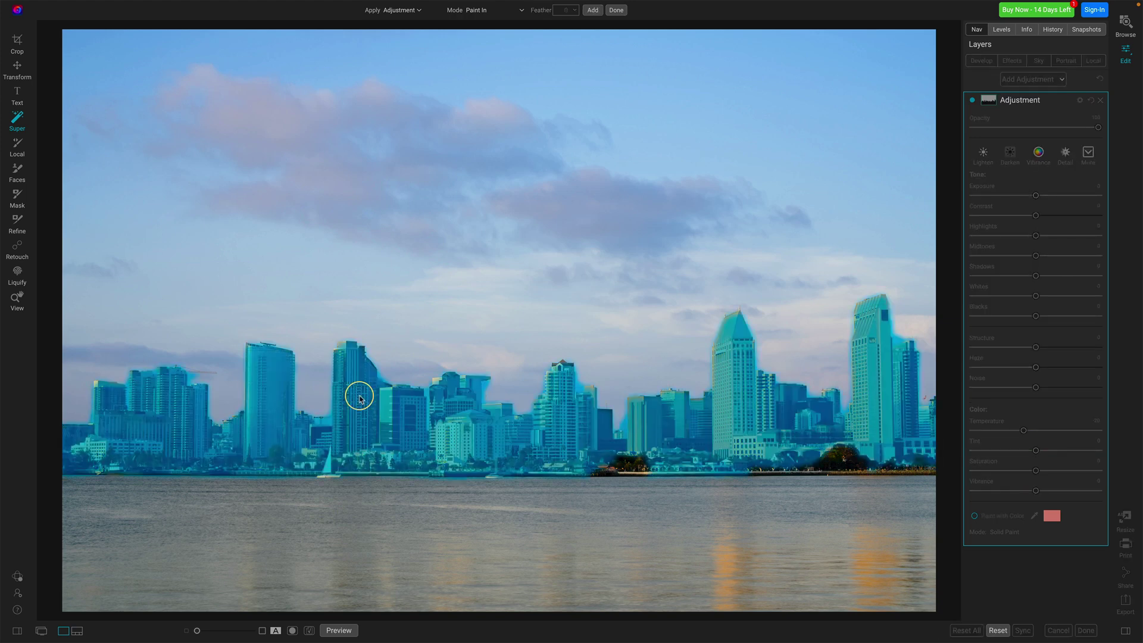
{"action": "left_click", "coordinate": [634, 462]}
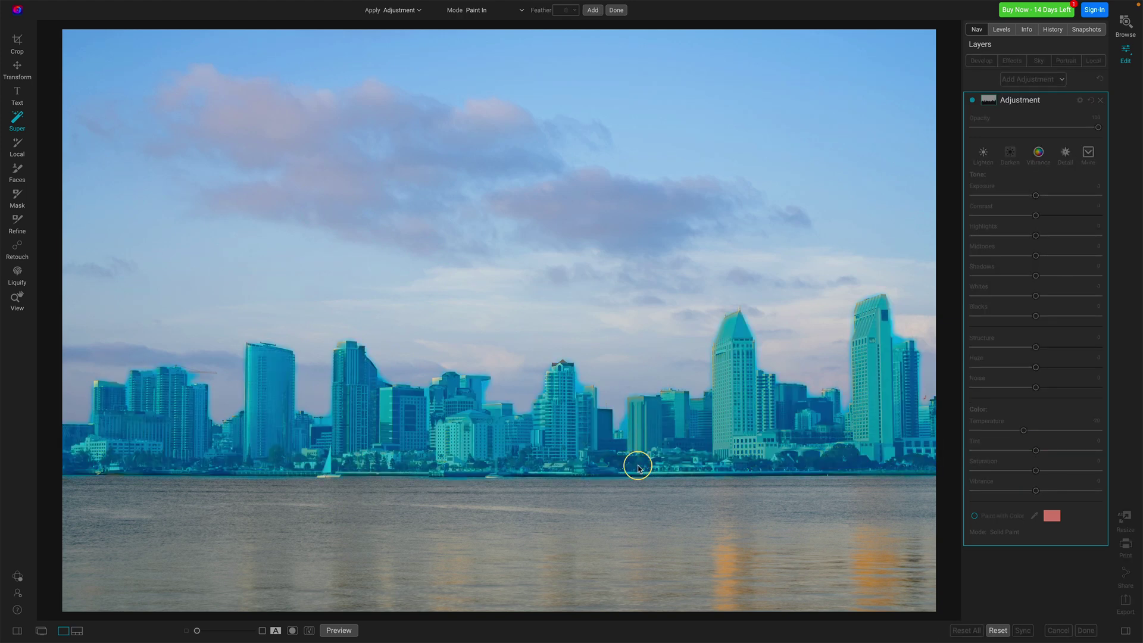
{"action": "right_click", "coordinate": [564, 440]}
{"action": "mouse_move", "coordinate": [595, 231]}
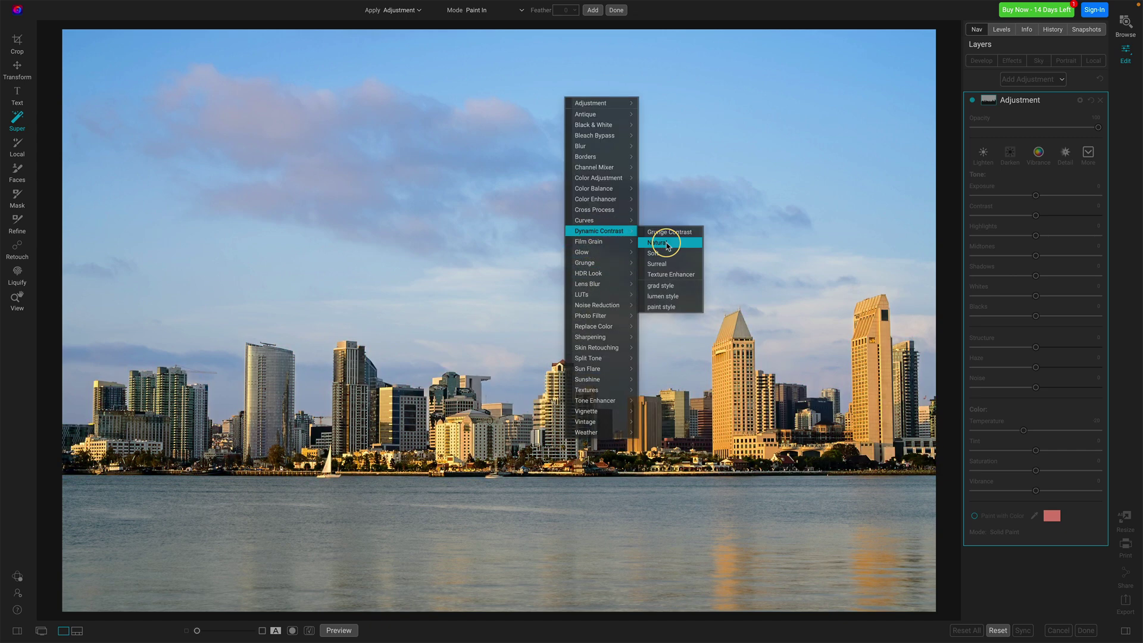
{"action": "left_click", "coordinate": [664, 243]}
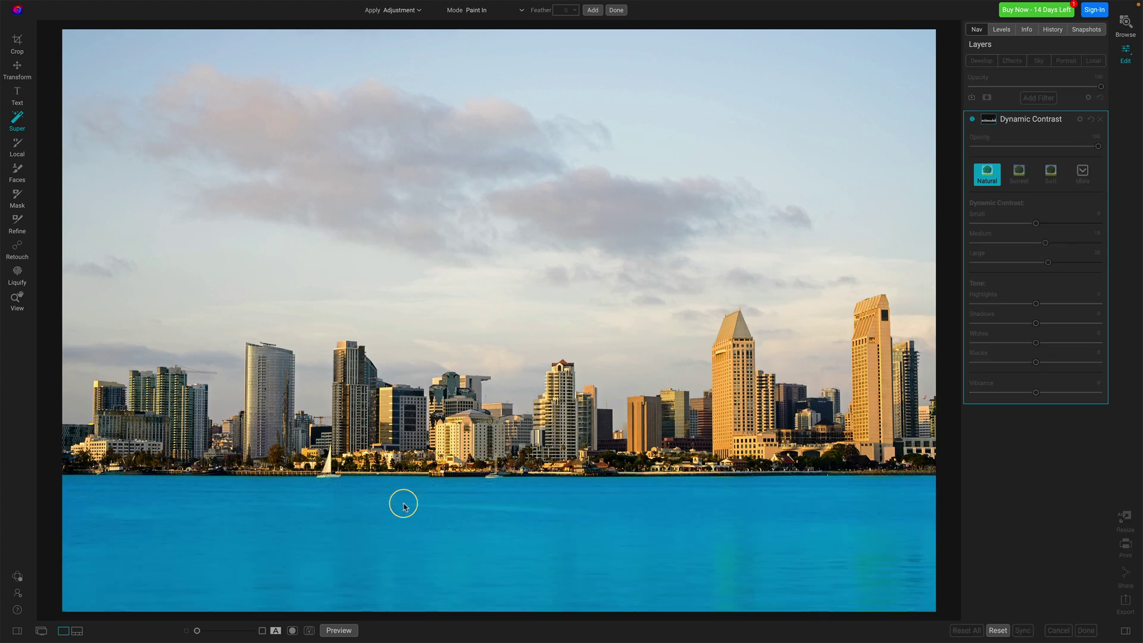
Step: Apply the Surface Blur style to the selected water
{"action": "right_click", "coordinate": [403, 505]}
{"action": "mouse_move", "coordinate": [446, 211]}
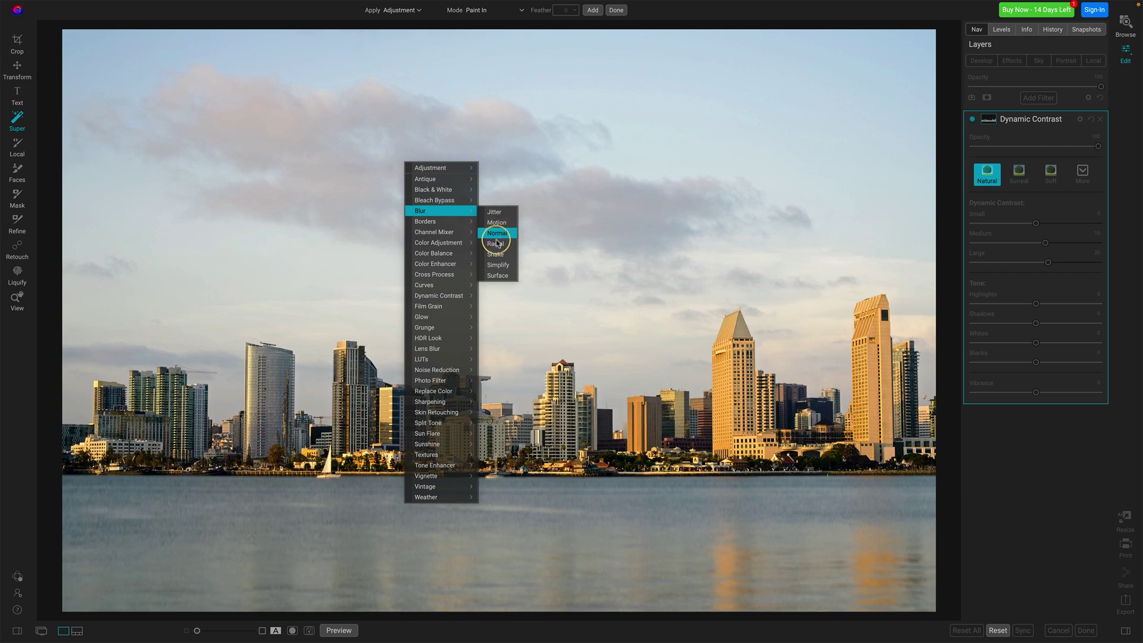
{"action": "left_click", "coordinate": [497, 276]}
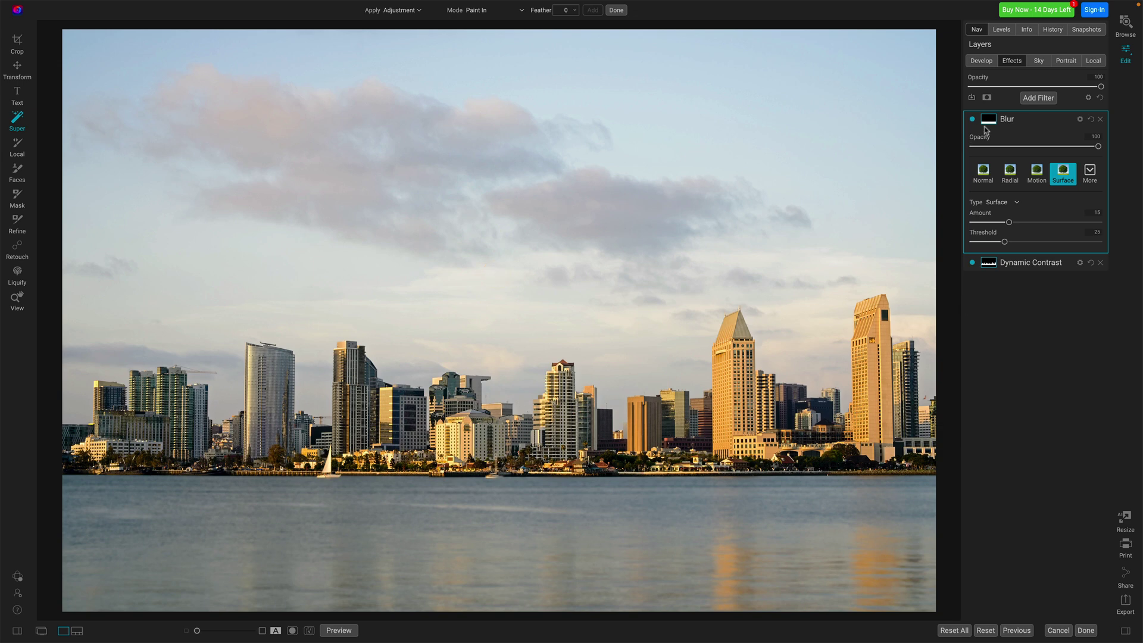
Step: Set the water Blur filter's opacity to 33 and the sky adjustment's temperature to -12
{"action": "left_click_drag", "start_coordinate": [1098, 147], "coordinate": [999, 138]}
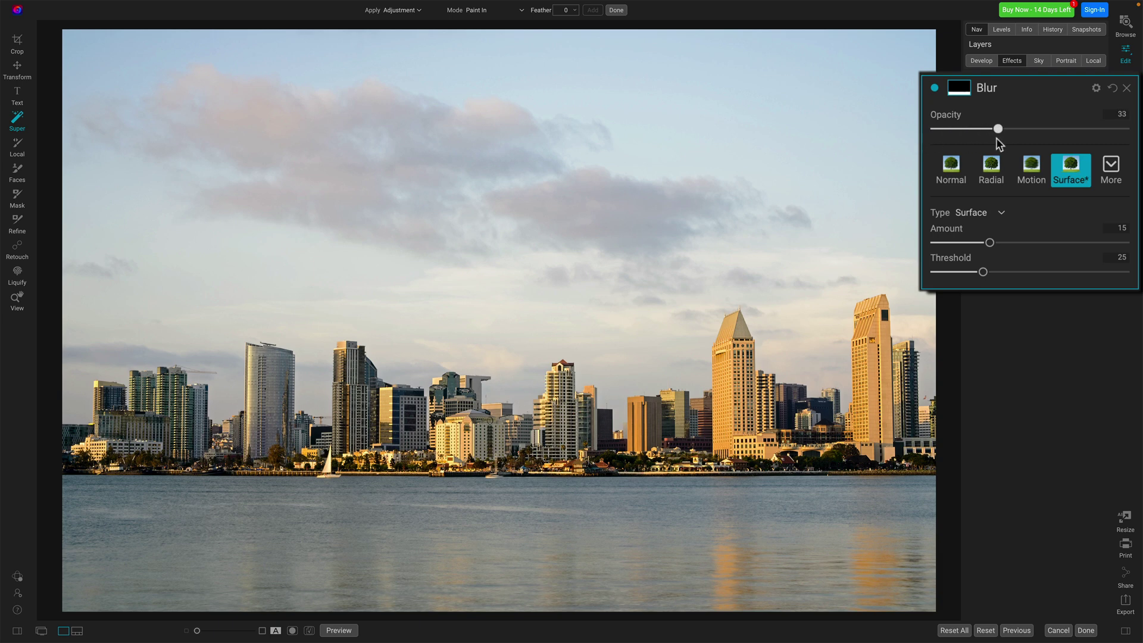
{"action": "left_click", "coordinate": [1093, 61]}
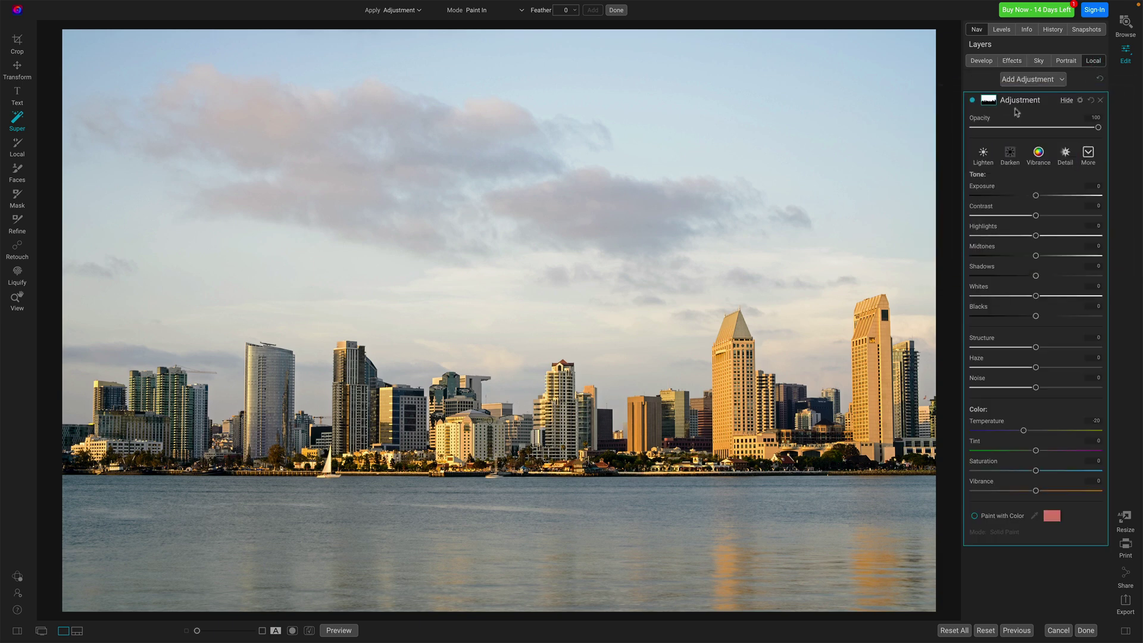
{"action": "left_click_drag", "start_coordinate": [1018, 420], "coordinate": [1024, 420]}
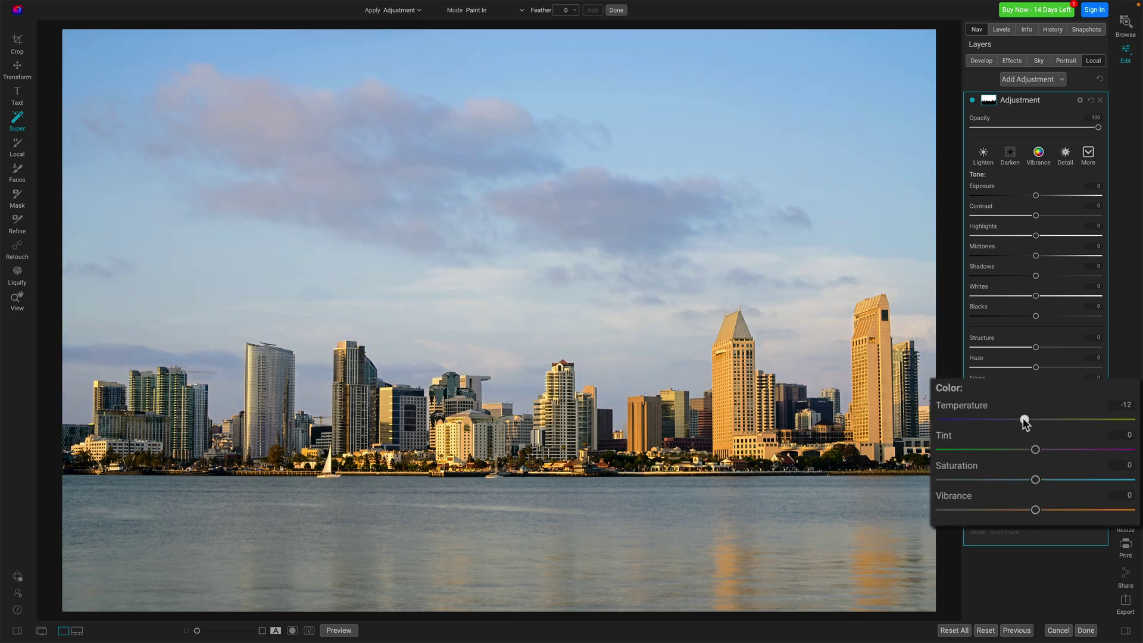
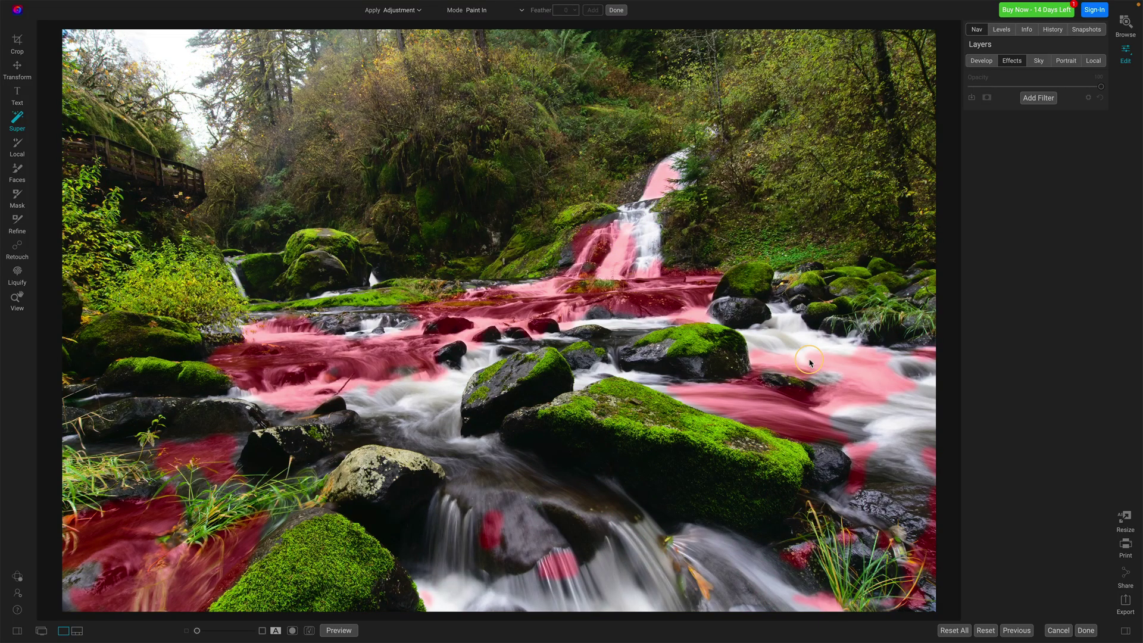
Step: Finish Super Select, give the waterfall photo's local adjustment a luminosity mask, and shift its levels midpoint to darken the mask's midtones
{"action": "left_click", "coordinate": [617, 10]}
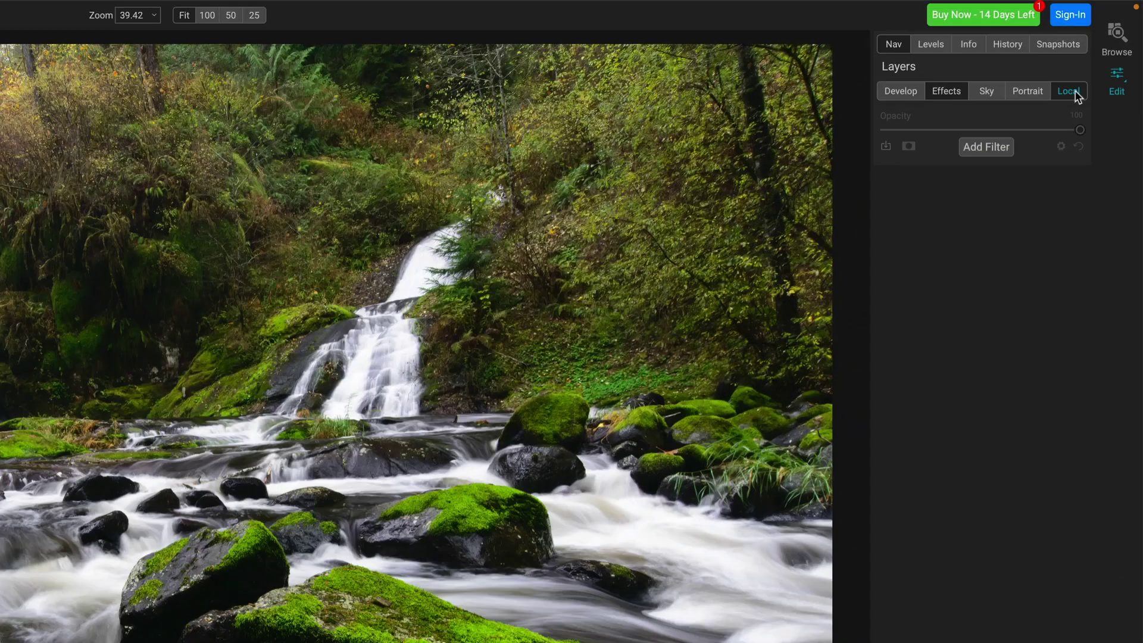
{"action": "left_click", "coordinate": [1076, 96]}
{"action": "left_click", "coordinate": [910, 151]}
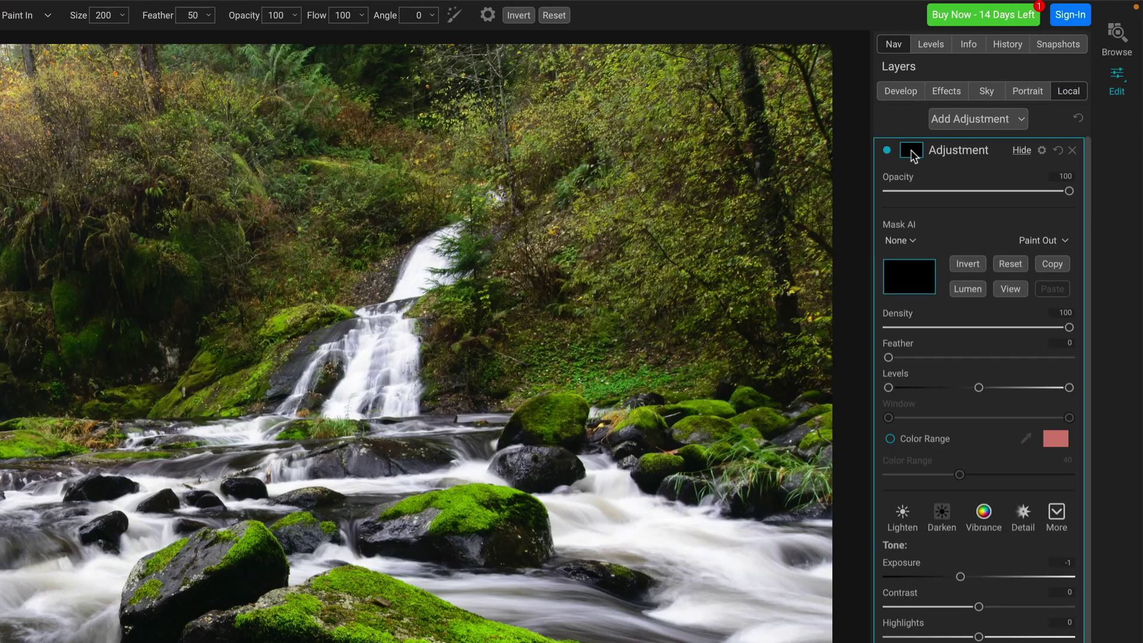
{"action": "left_click", "coordinate": [967, 289]}
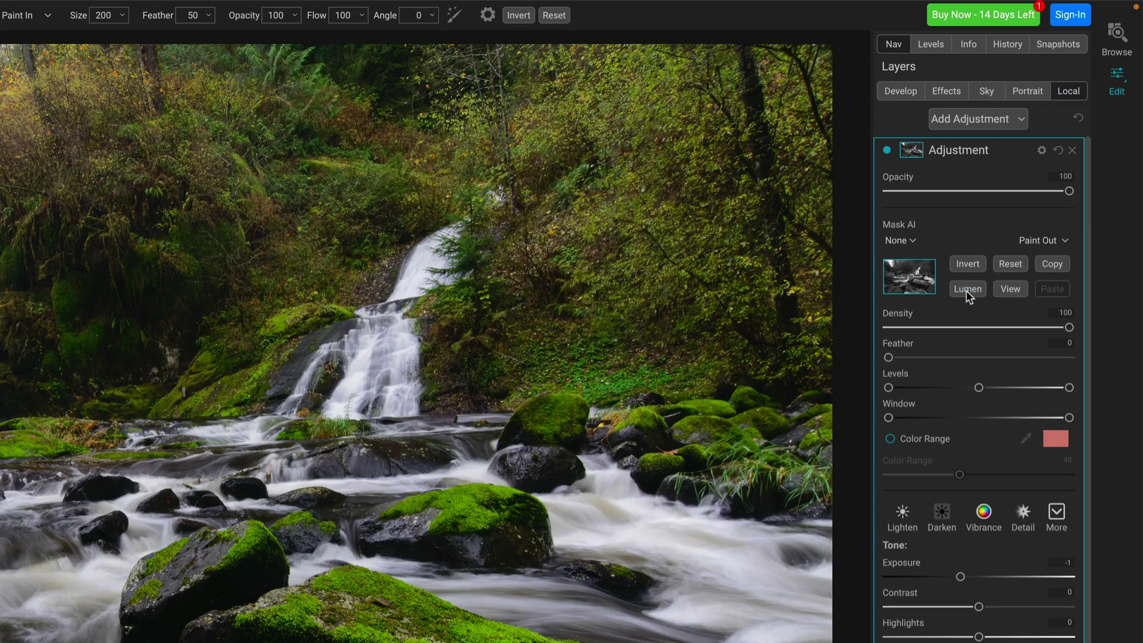
{"action": "left_click", "coordinate": [1012, 290]}
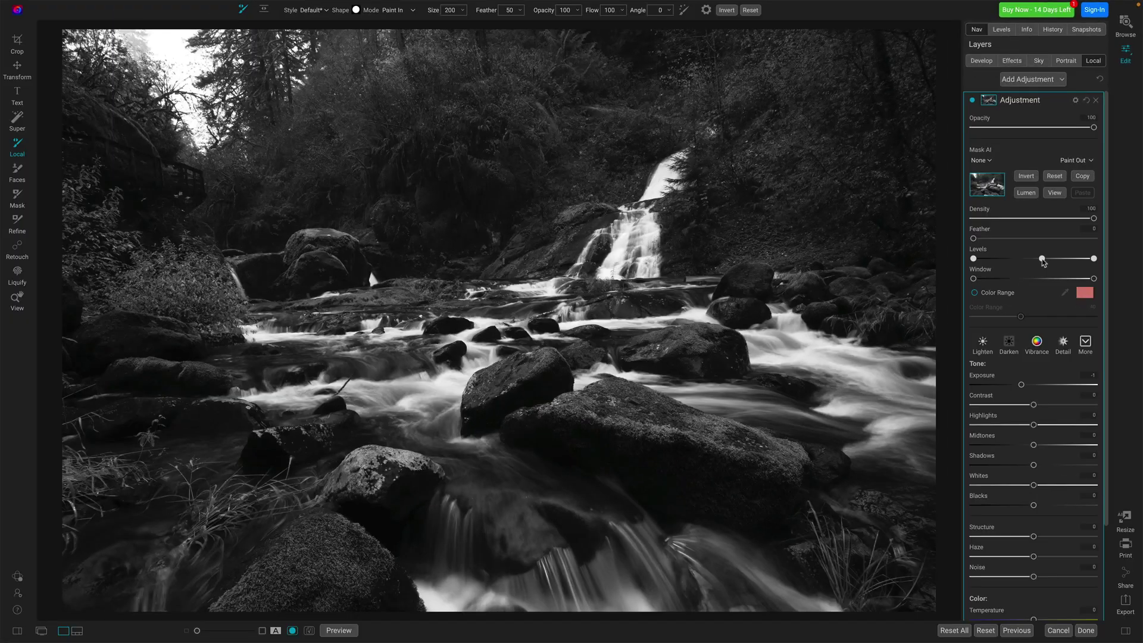
{"action": "left_click_drag", "start_coordinate": [981, 388], "coordinate": [998, 391]}
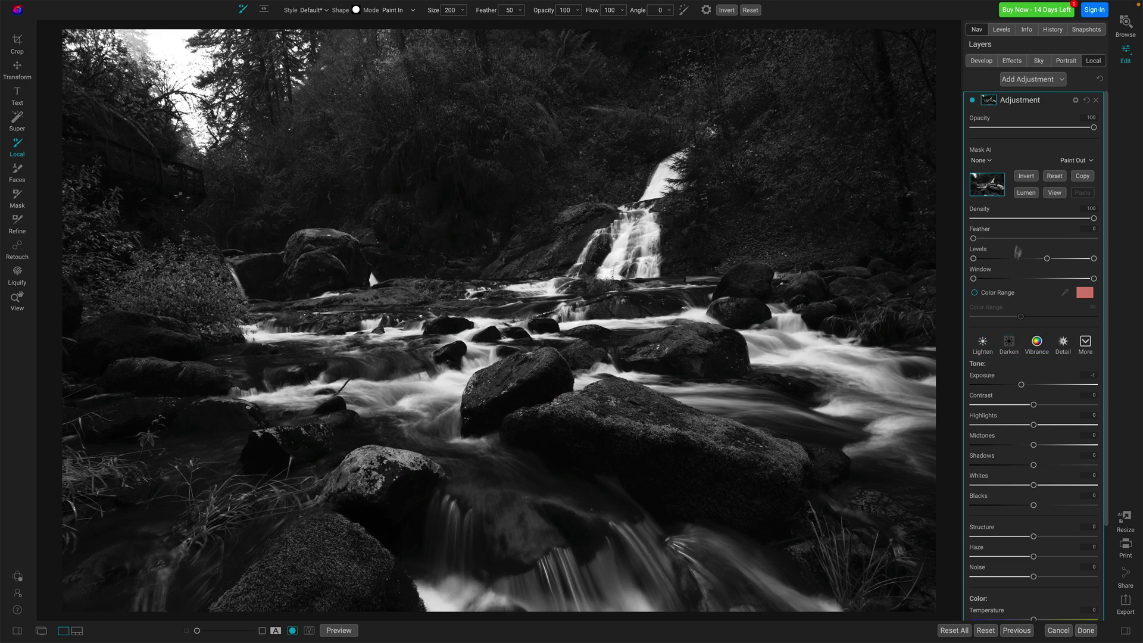
{"action": "left_click", "coordinate": [1055, 193]}
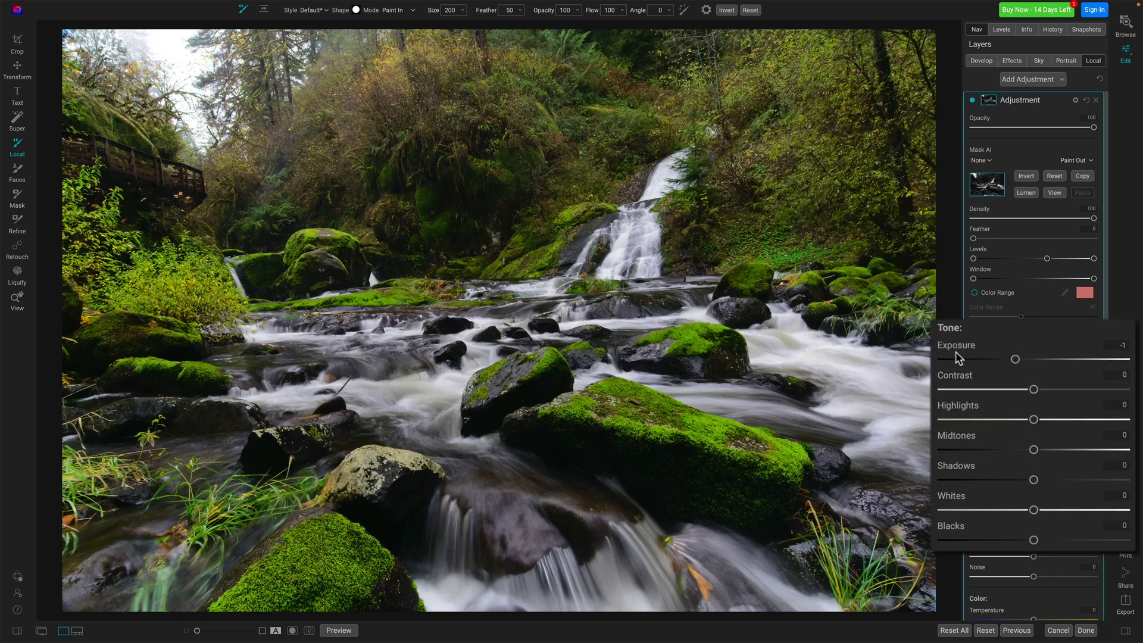
Step: Reset the local adjustment's exposure, raise the whites slightly, set exposure to 0.25 and slightly increase structure
{"action": "double_click", "coordinate": [954, 343]}
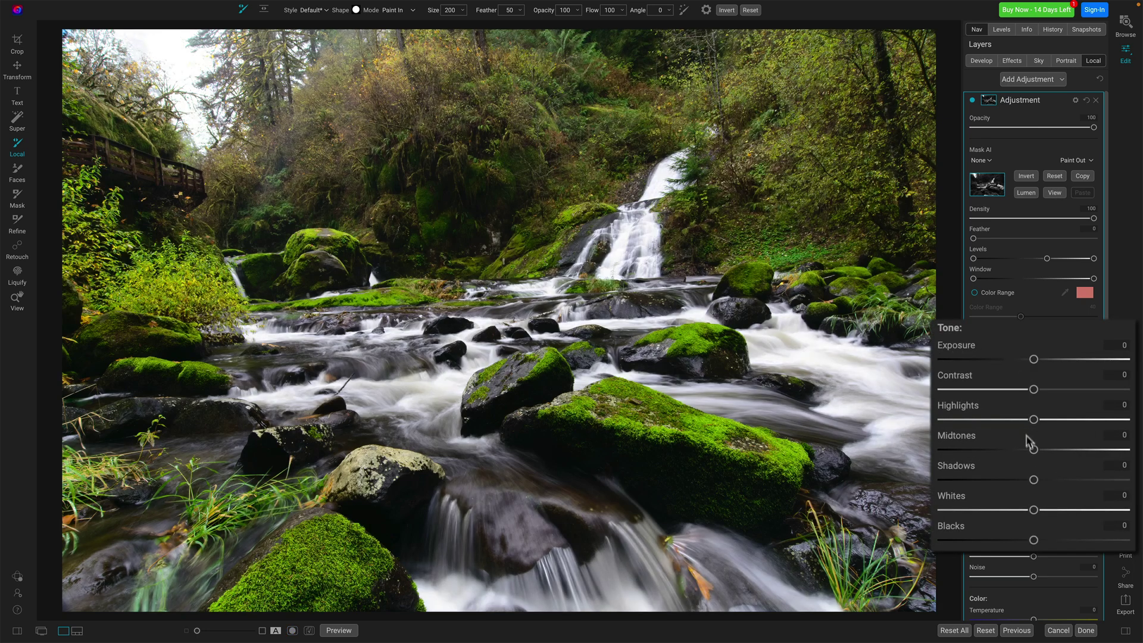
{"action": "left_click_drag", "start_coordinate": [1028, 509], "coordinate": [1042, 510]}
{"action": "left_click_drag", "start_coordinate": [1033, 359], "coordinate": [1032, 386]}
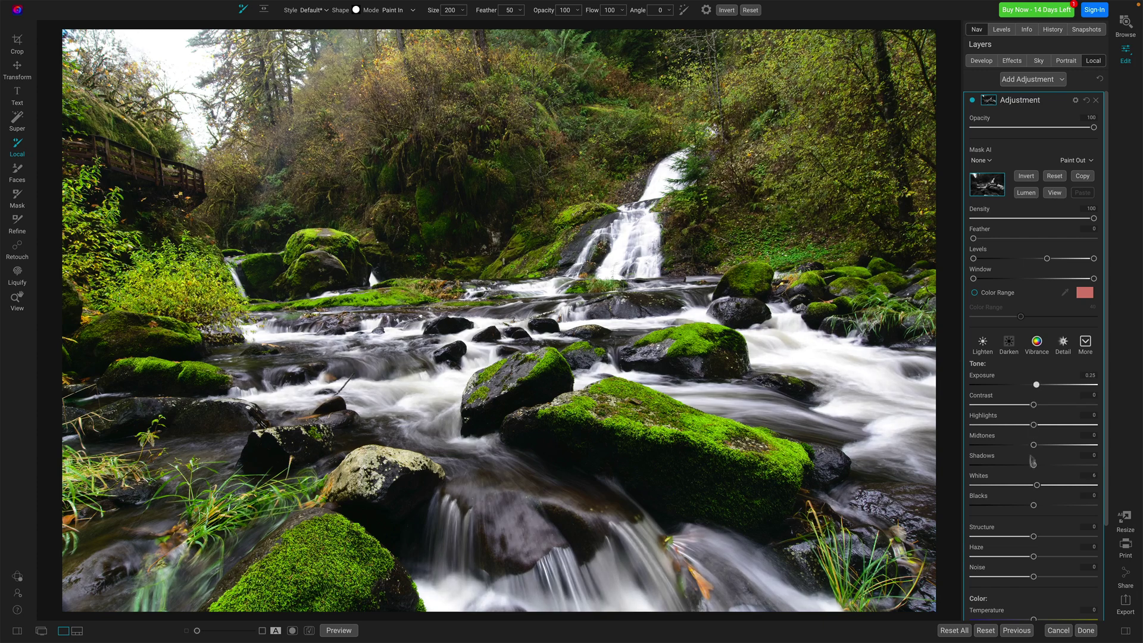
{"action": "left_click_drag", "start_coordinate": [1036, 538], "coordinate": [1041, 540]}
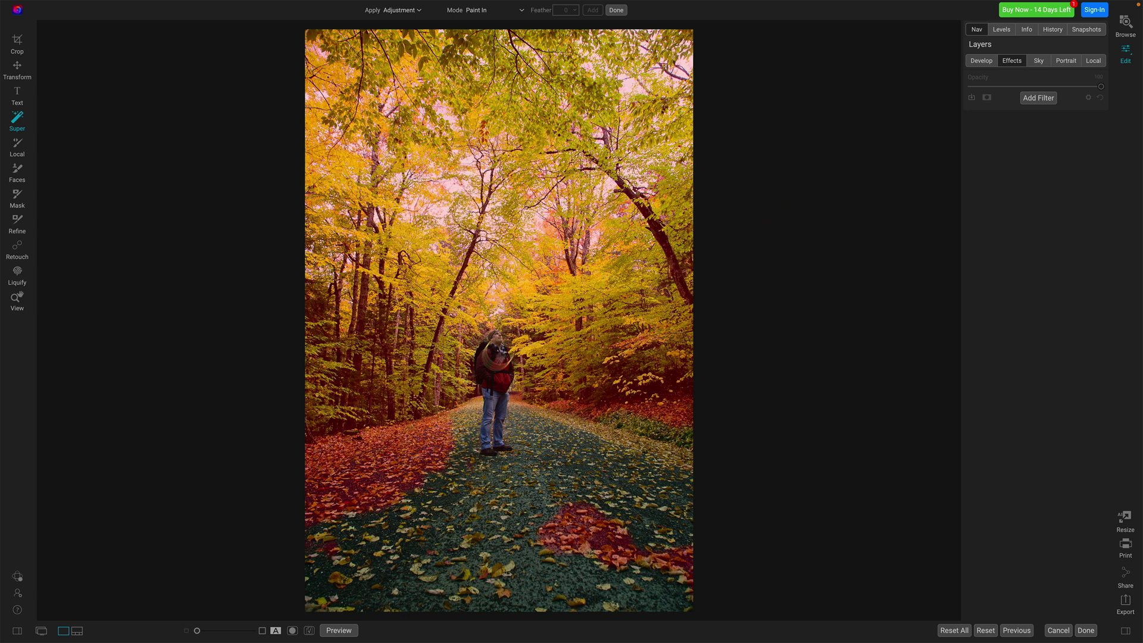
Step: Select the hiker on the forest path and apply the Lighten adjustment to him
{"action": "left_click", "coordinate": [488, 377]}
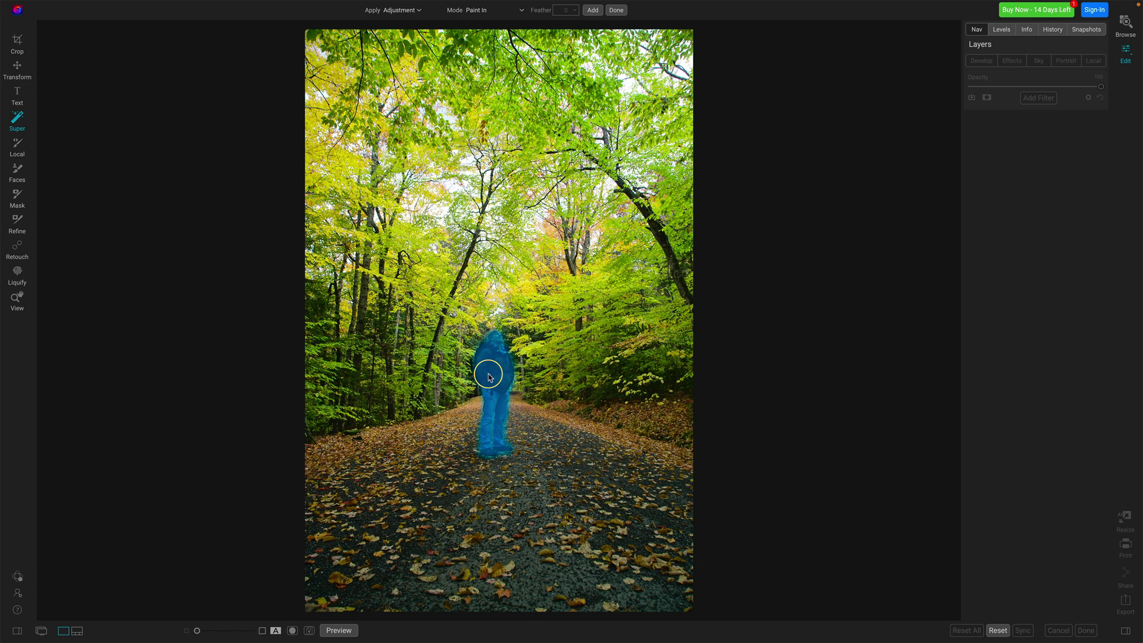
{"action": "left_click", "coordinate": [488, 376]}
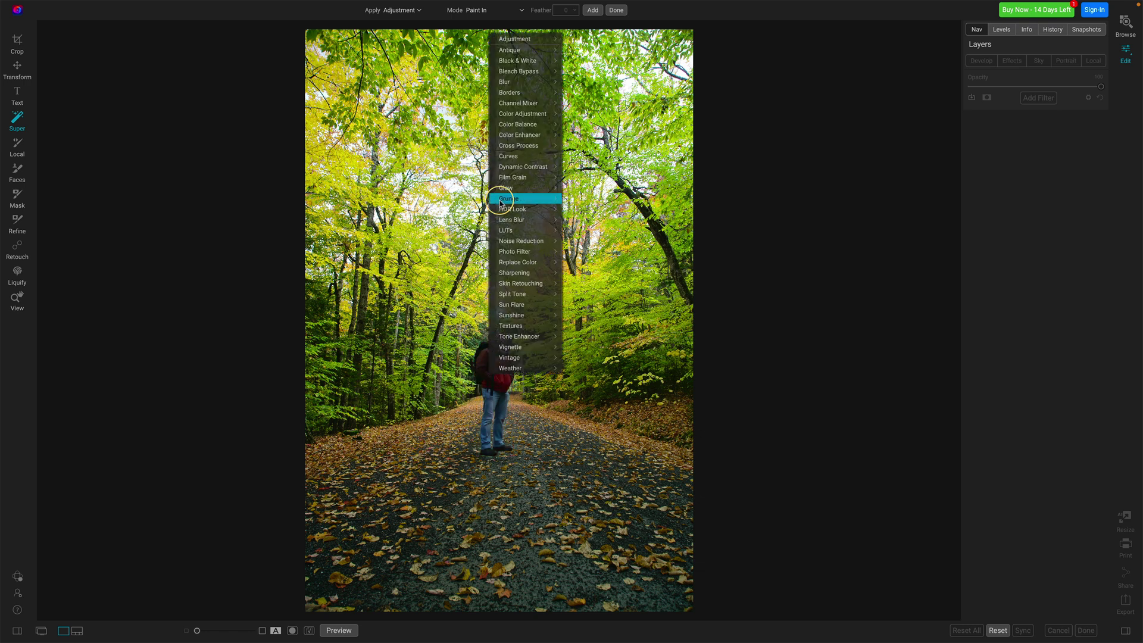
{"action": "mouse_move", "coordinate": [519, 43]}
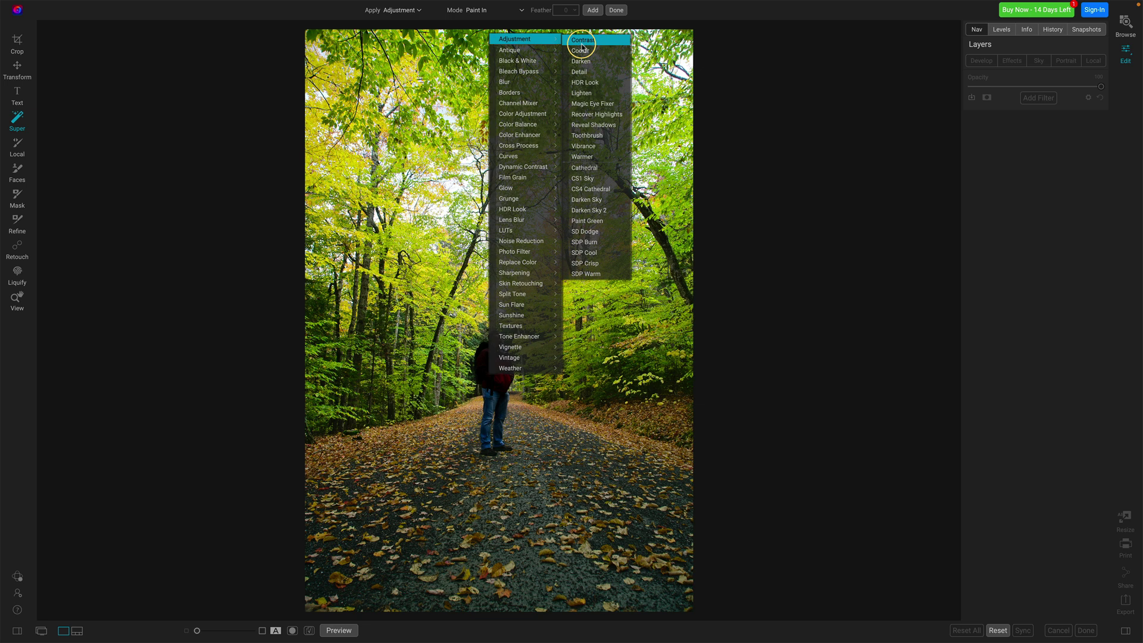
{"action": "left_click", "coordinate": [587, 93]}
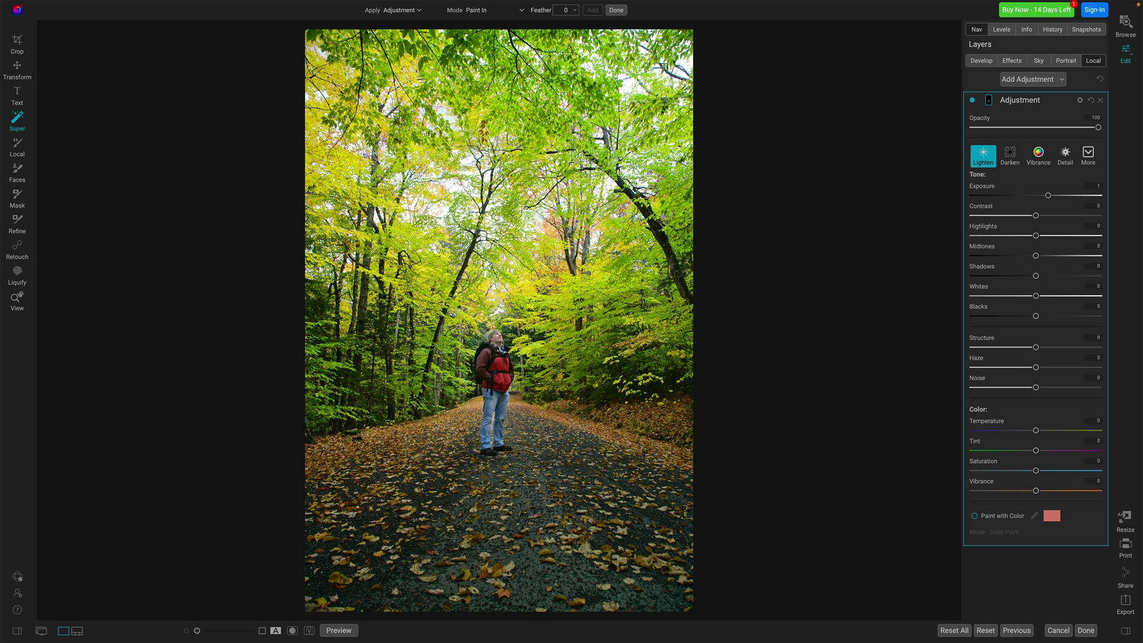
Step: Select the leaf-covered path and apply the Natural Dynamic Contrast style to it
{"action": "mouse_move", "coordinate": [461, 402]}
{"action": "left_mouse_down"}
{"action": "mouse_move", "coordinate": [434, 446]}
{"action": "mouse_move", "coordinate": [479, 488]}
{"action": "left_mouse_up"}
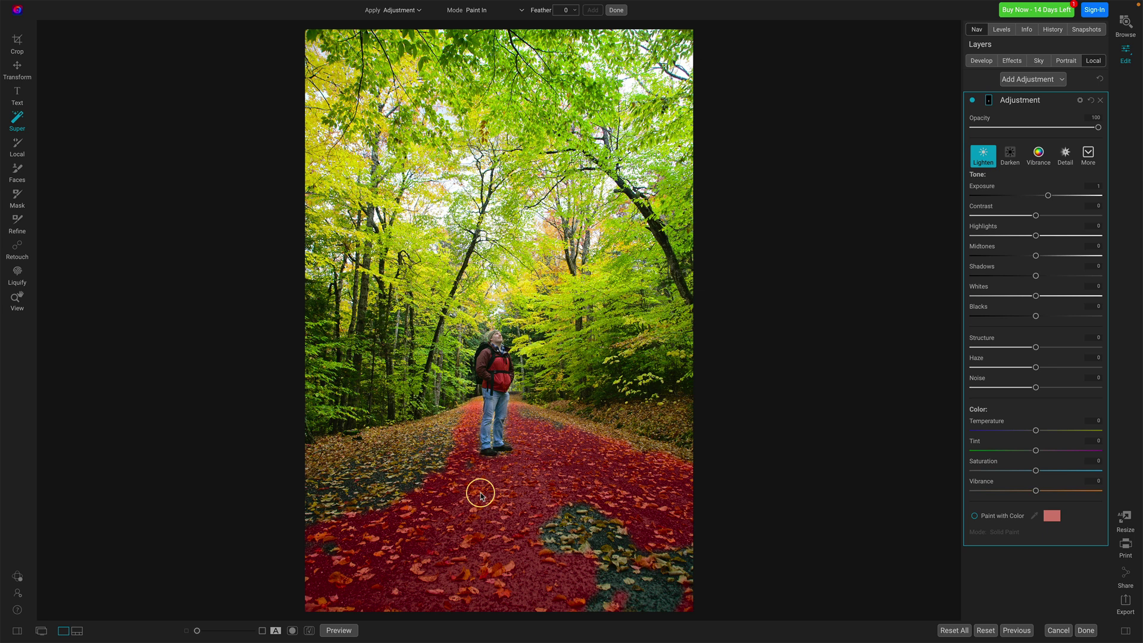
{"action": "left_click", "coordinate": [548, 458]}
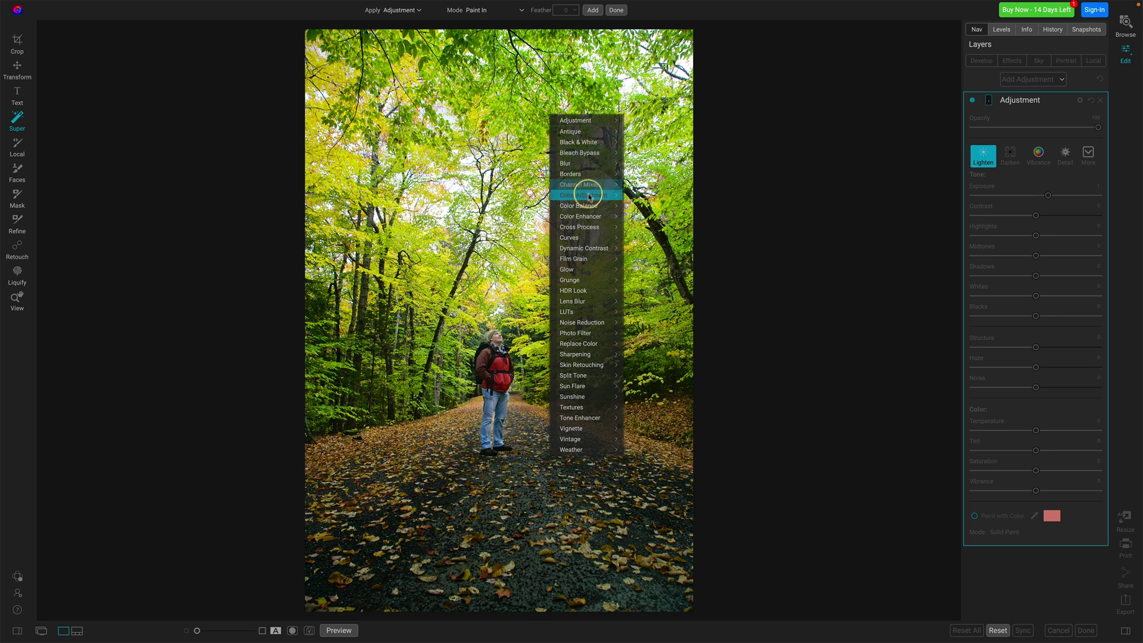
{"action": "mouse_move", "coordinate": [588, 217]}
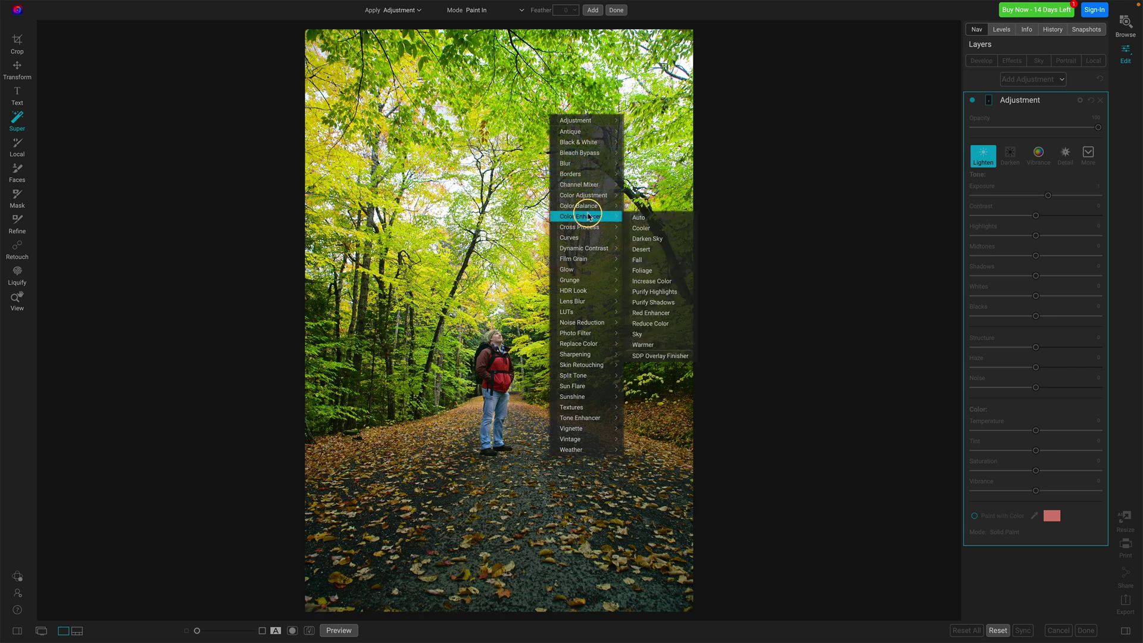
{"action": "mouse_move", "coordinate": [587, 248]}
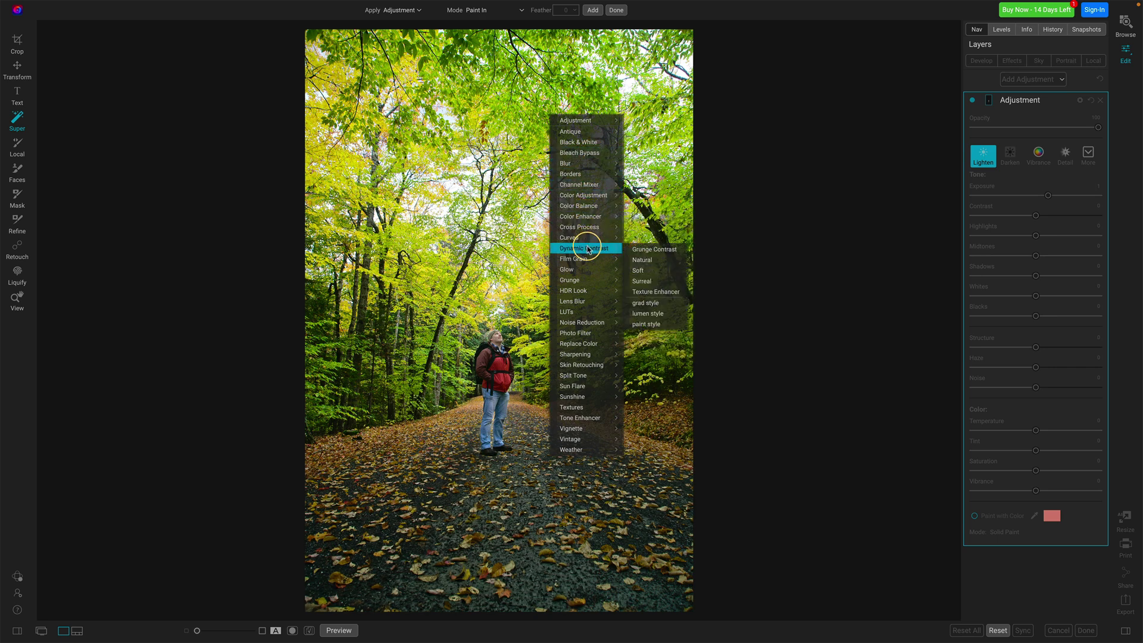
{"action": "left_click", "coordinate": [639, 260]}
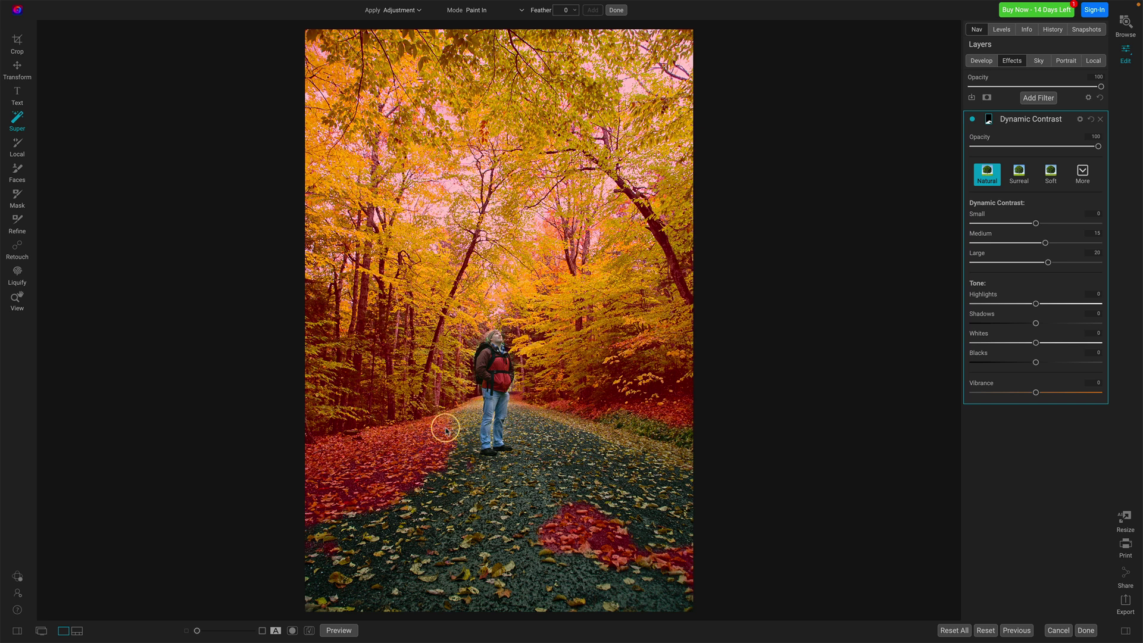
Step: Select the trees surrounding the path and apply the Foliage style of Color Adjustment to them
{"action": "left_click", "coordinate": [409, 320]}
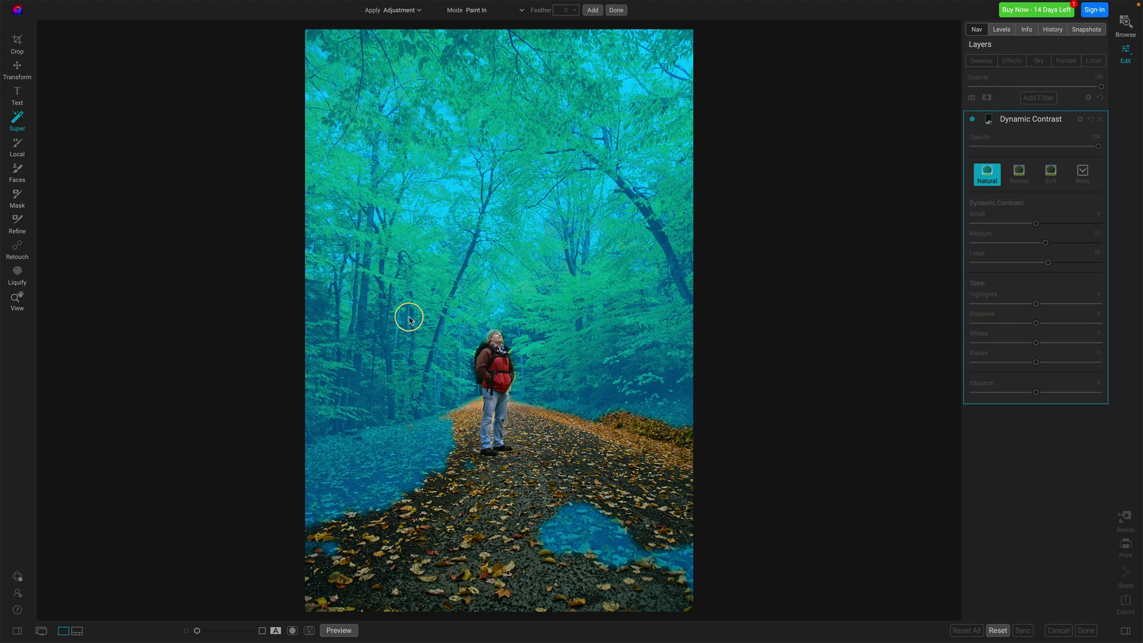
{"action": "right_click", "coordinate": [409, 319]}
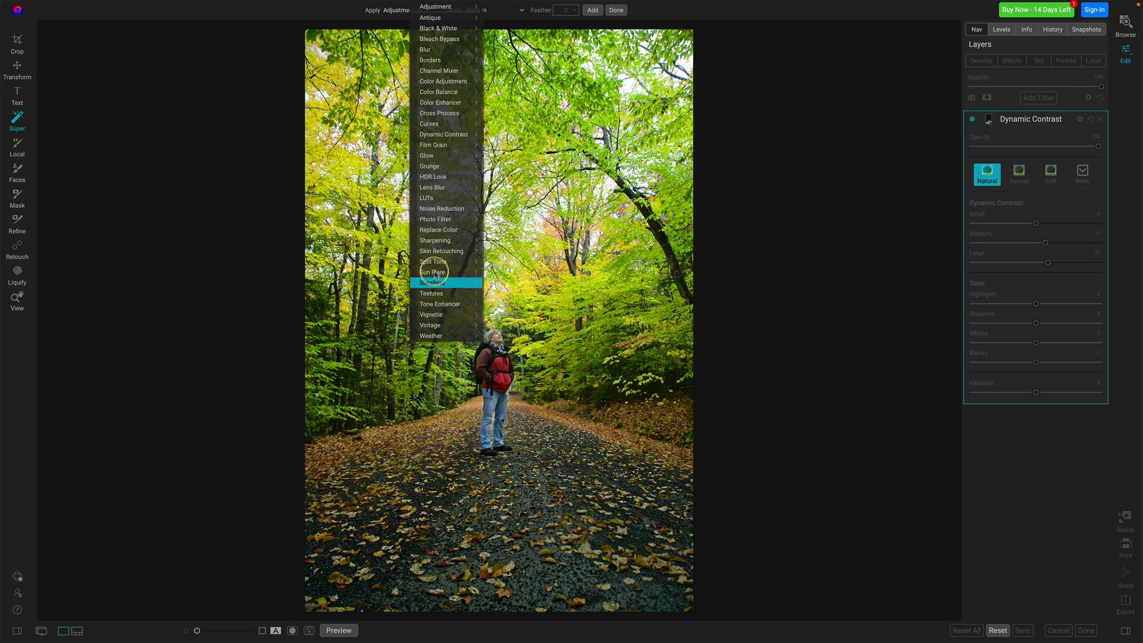
{"action": "mouse_move", "coordinate": [451, 108]}
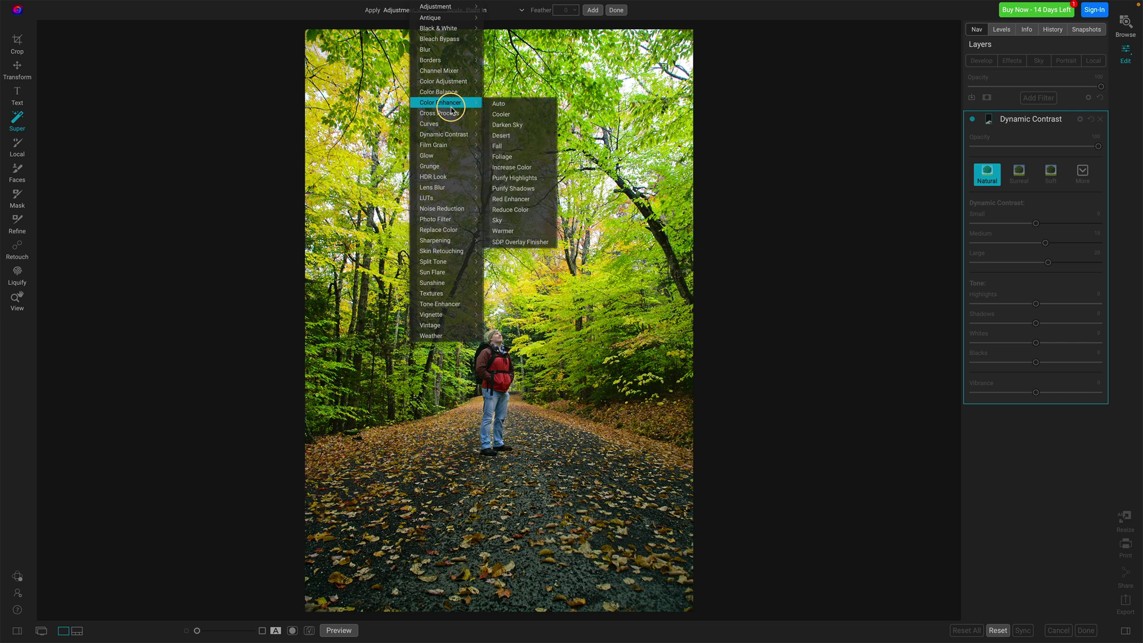
{"action": "mouse_move", "coordinate": [452, 82]}
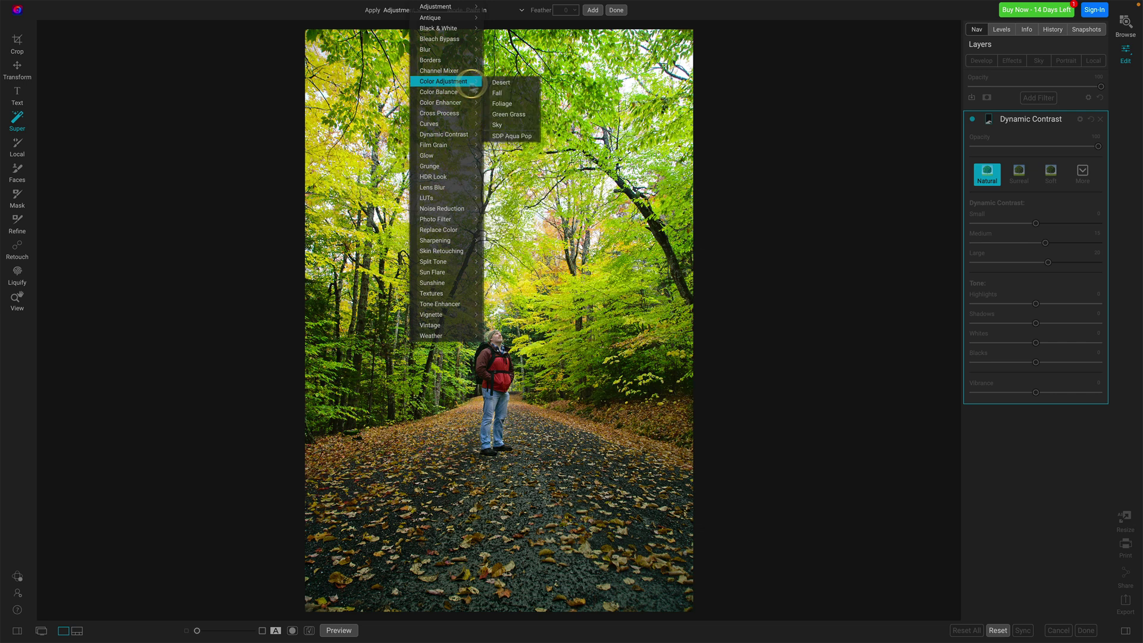
{"action": "left_click", "coordinate": [504, 104]}
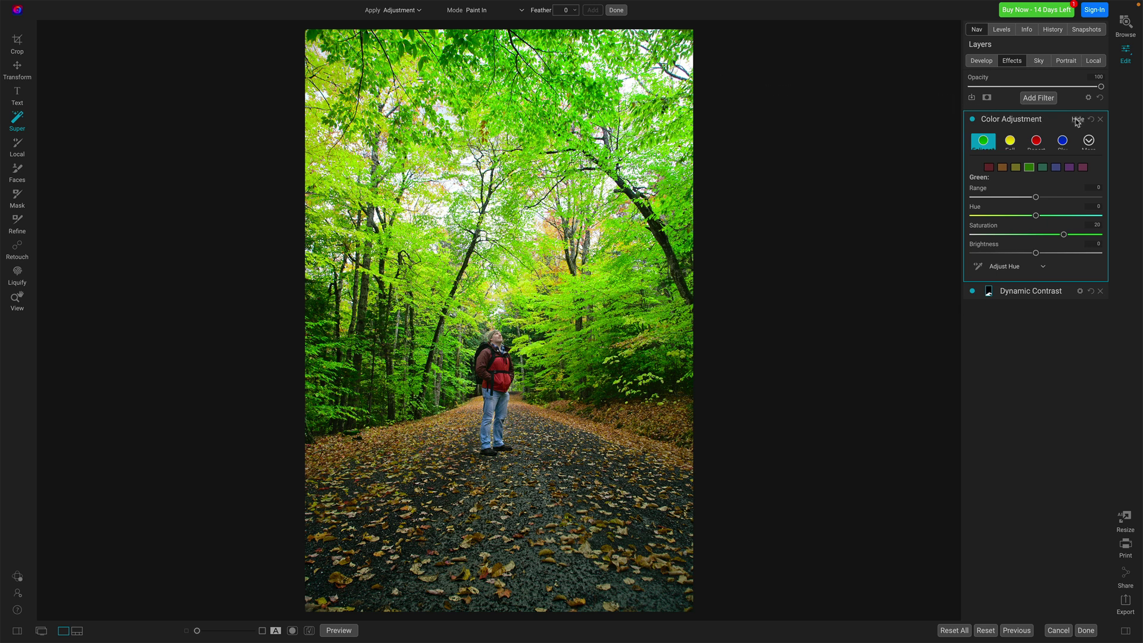
Step: Set the path's Dynamic Contrast opacity to 56 and the hiker adjustment's exposure to 0.4
{"action": "left_click", "coordinate": [1071, 293]}
{"action": "left_click_drag", "start_coordinate": [1099, 164], "coordinate": [1044, 174]}
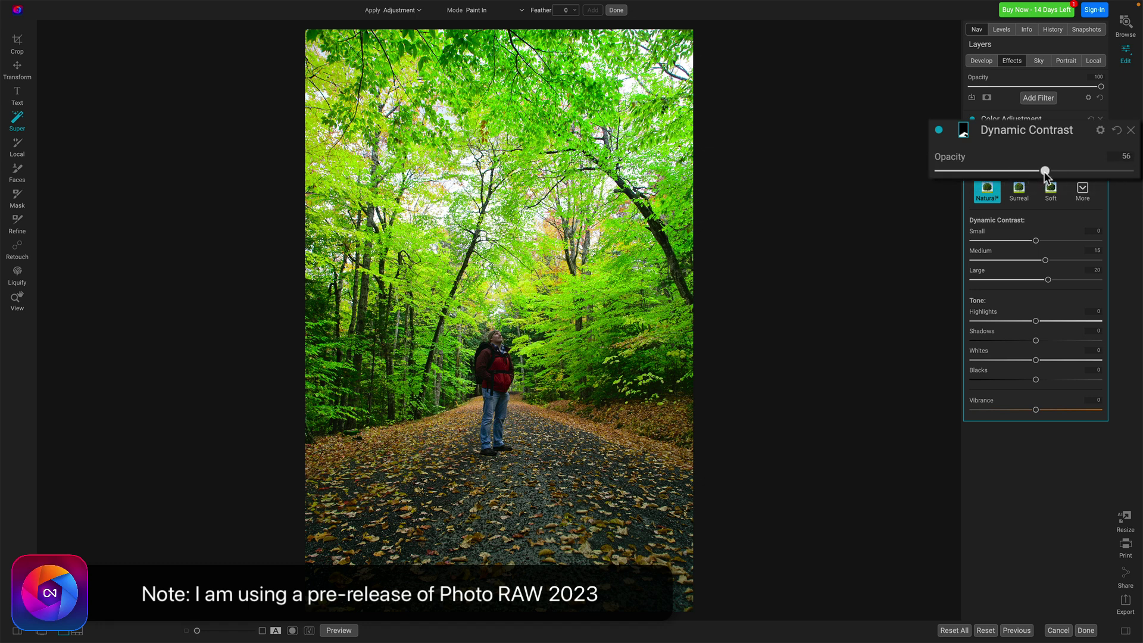
{"action": "left_click", "coordinate": [1093, 60]}
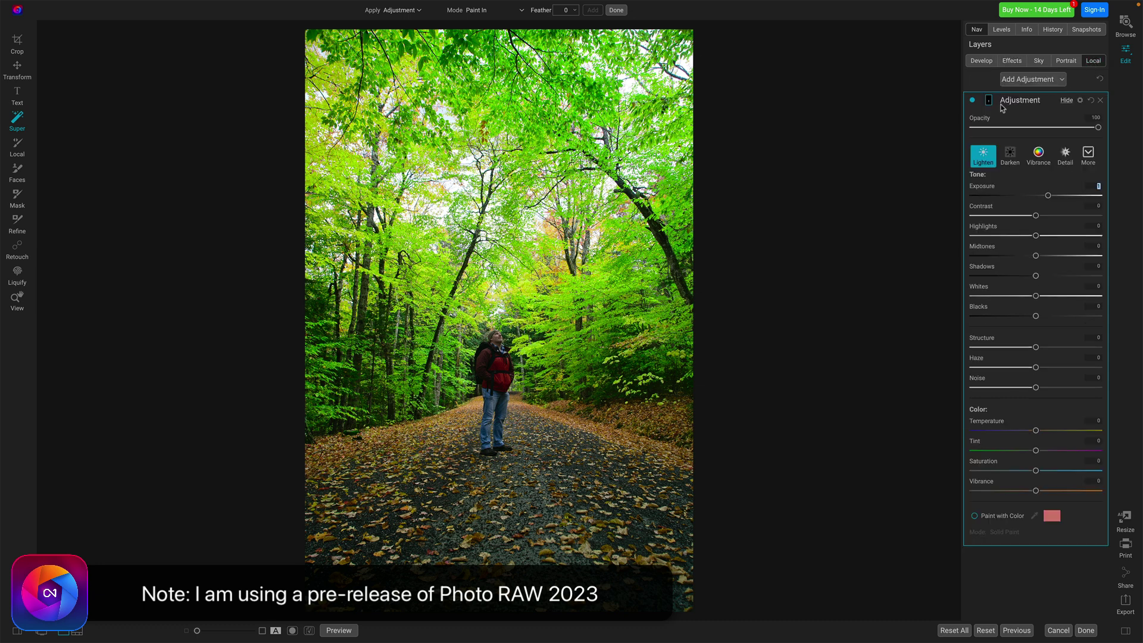
{"action": "left_click_drag", "start_coordinate": [1048, 196], "coordinate": [1040, 198]}
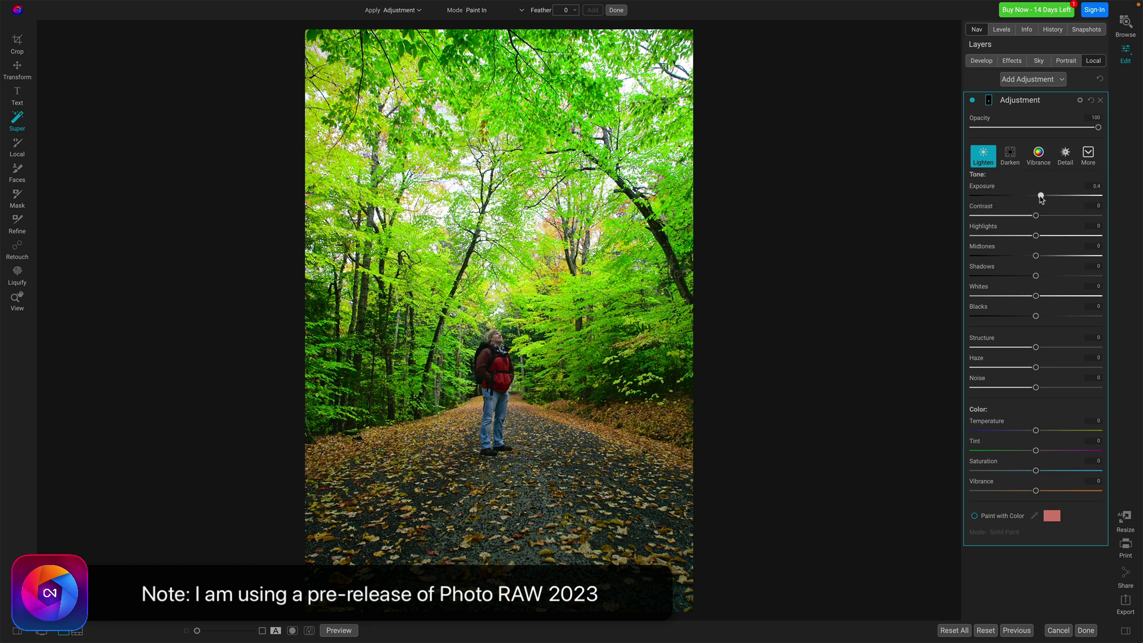
Step: In the trees' Color Adjustment, lower the green saturation and set the yellow hue to 9 and range to 10
{"action": "left_click", "coordinate": [1013, 62]}
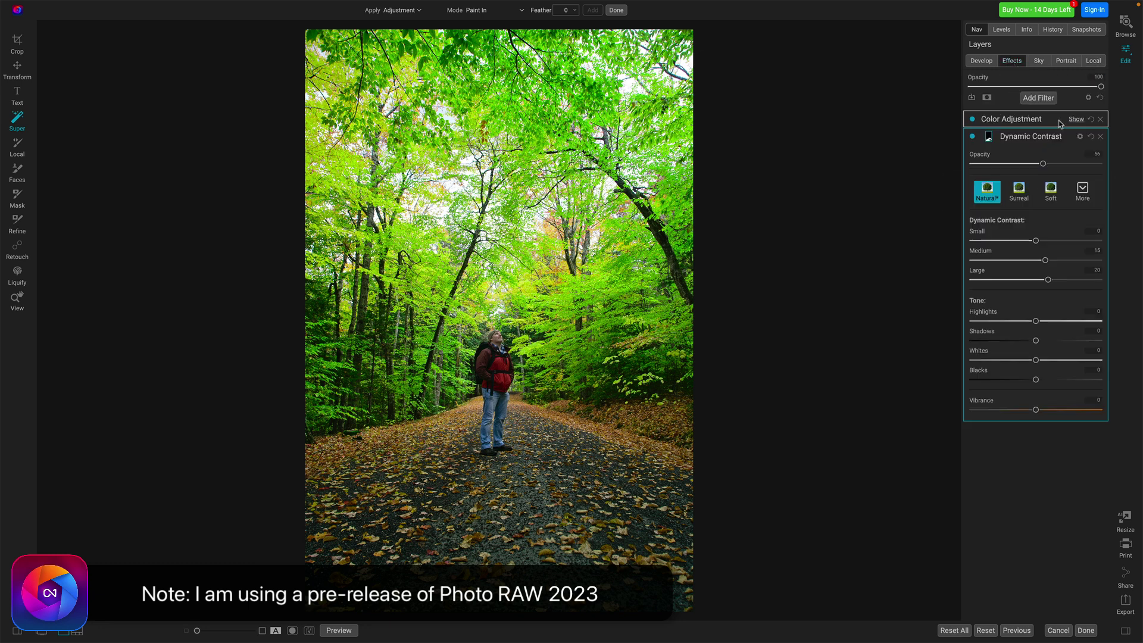
{"action": "left_click", "coordinate": [1061, 122]}
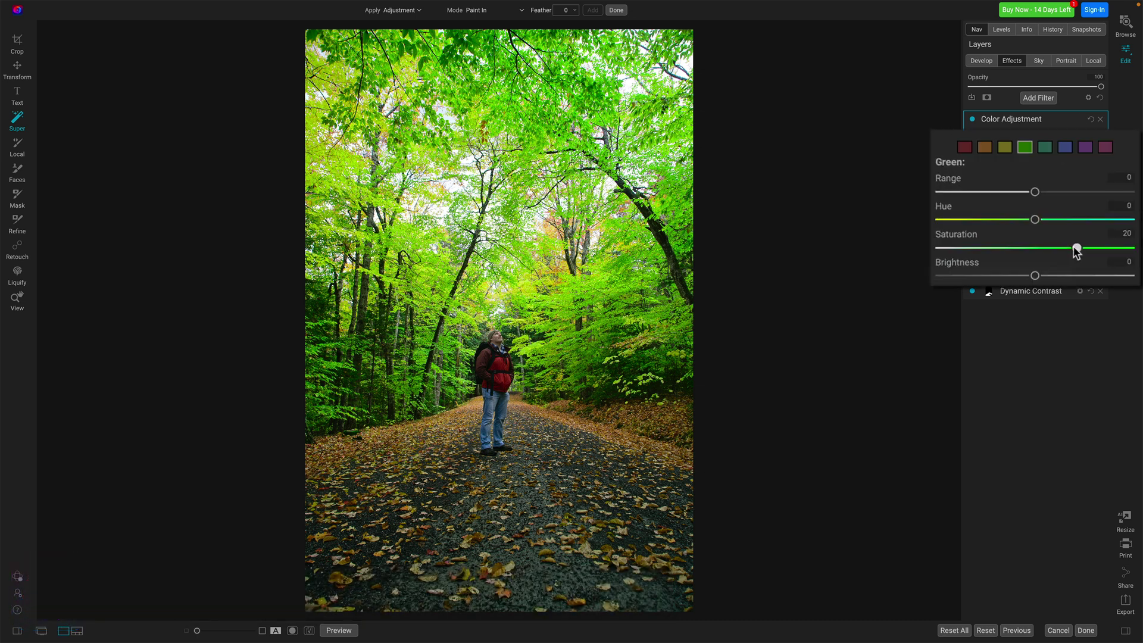
{"action": "left_click_drag", "start_coordinate": [1063, 234], "coordinate": [1047, 234]}
{"action": "left_click", "coordinate": [1004, 147]}
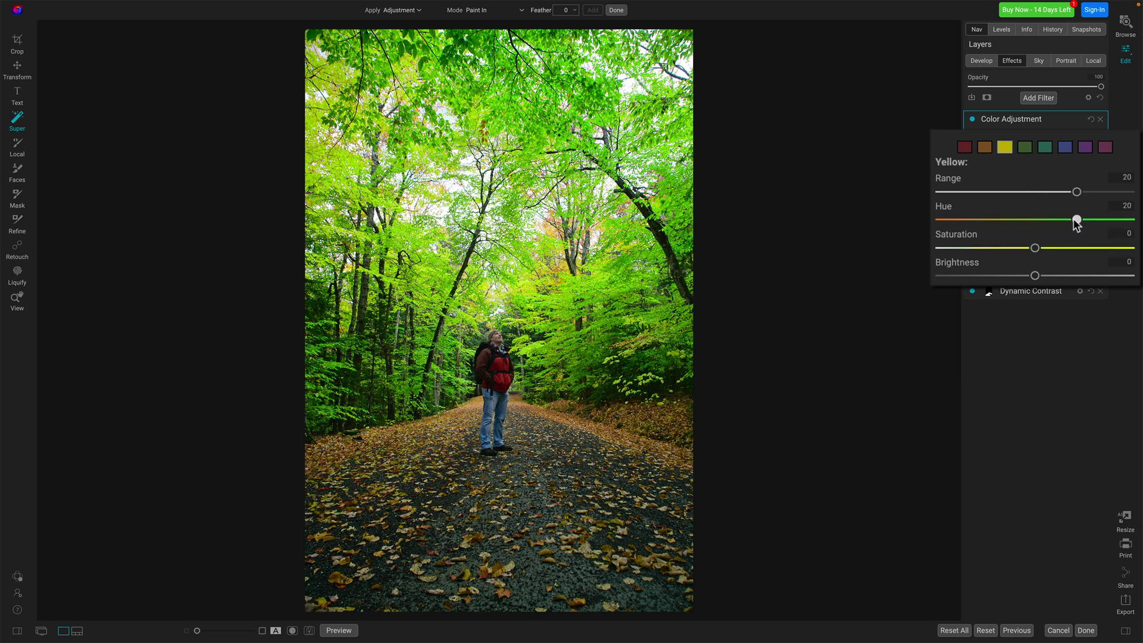
{"action": "left_click_drag", "start_coordinate": [1074, 219], "coordinate": [1057, 192]}
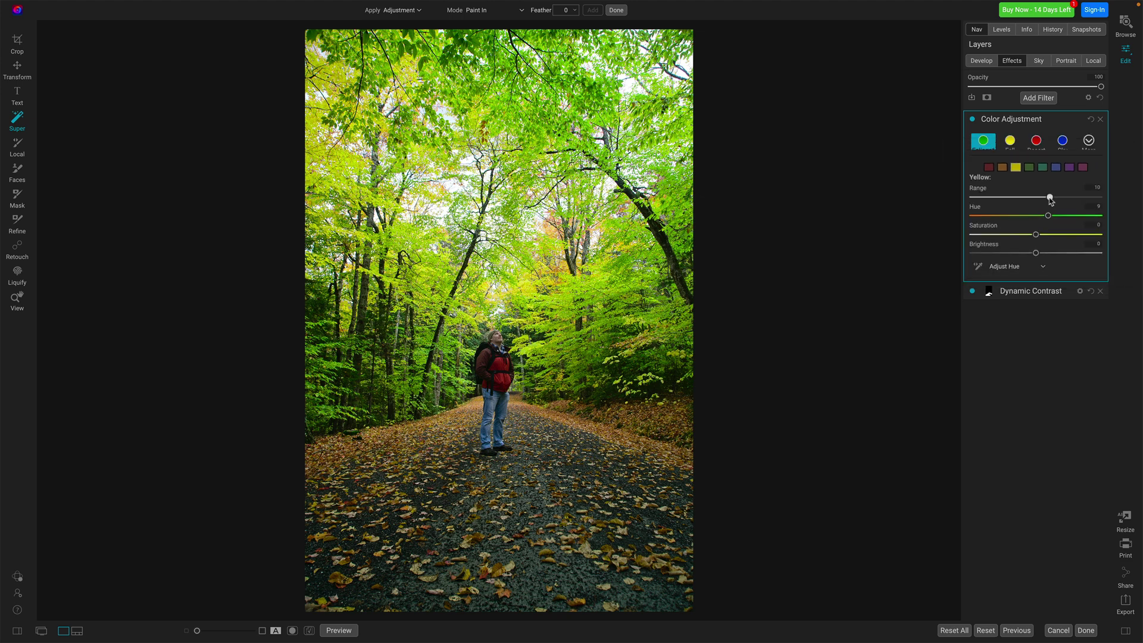